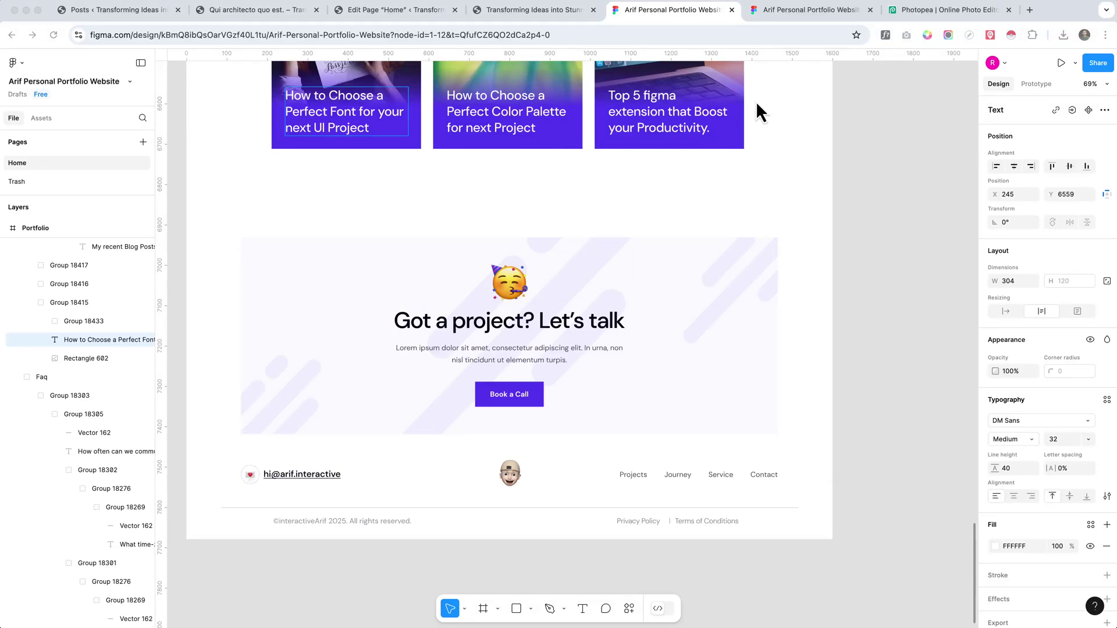
Drill into the Cta frame's Mask Group to reach the diagonal background stripes
left_click(723, 279)
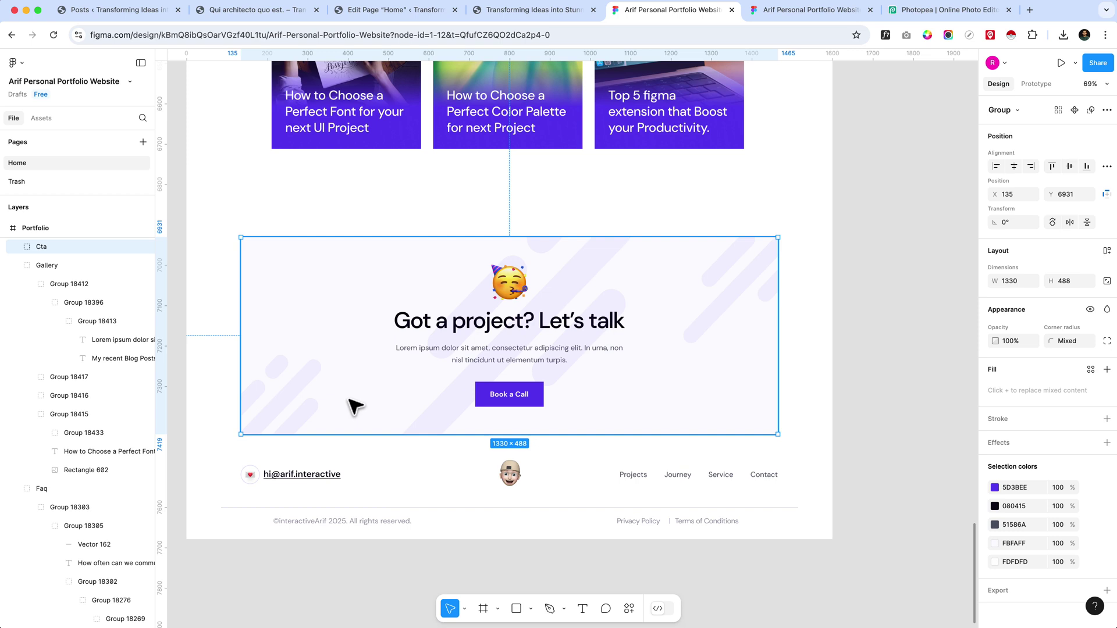
double_click(312, 389)
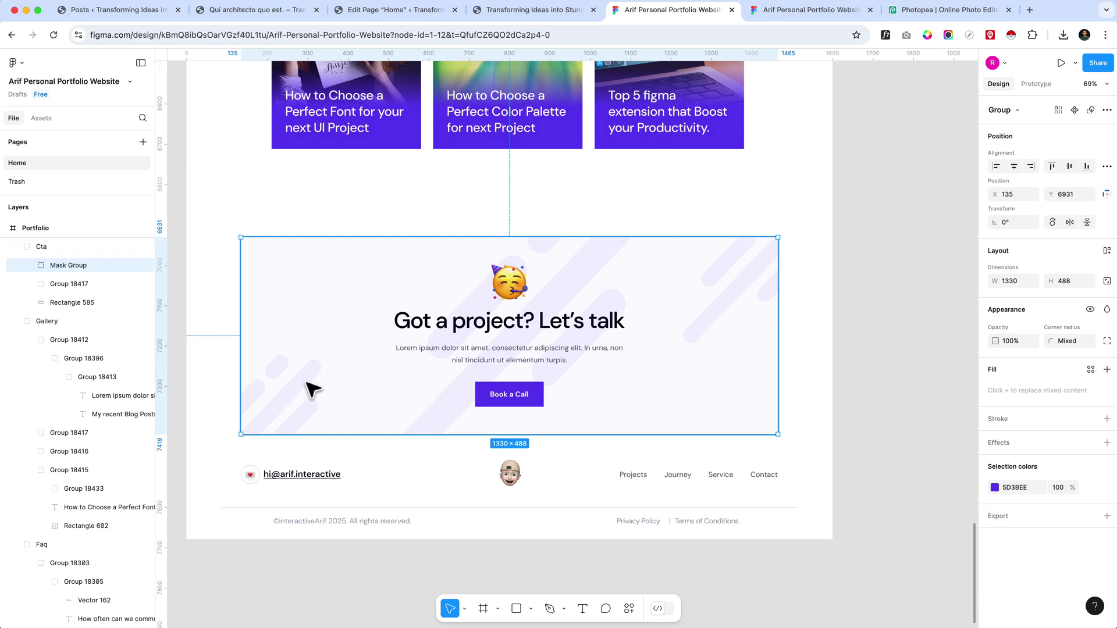
double_click(304, 387)
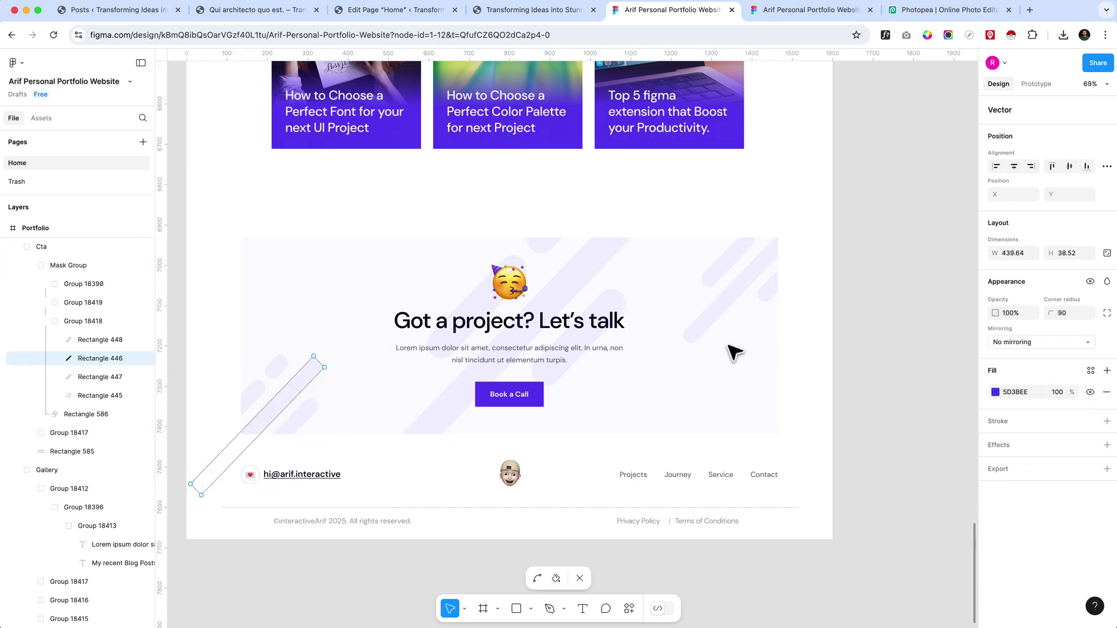
key("Escape")
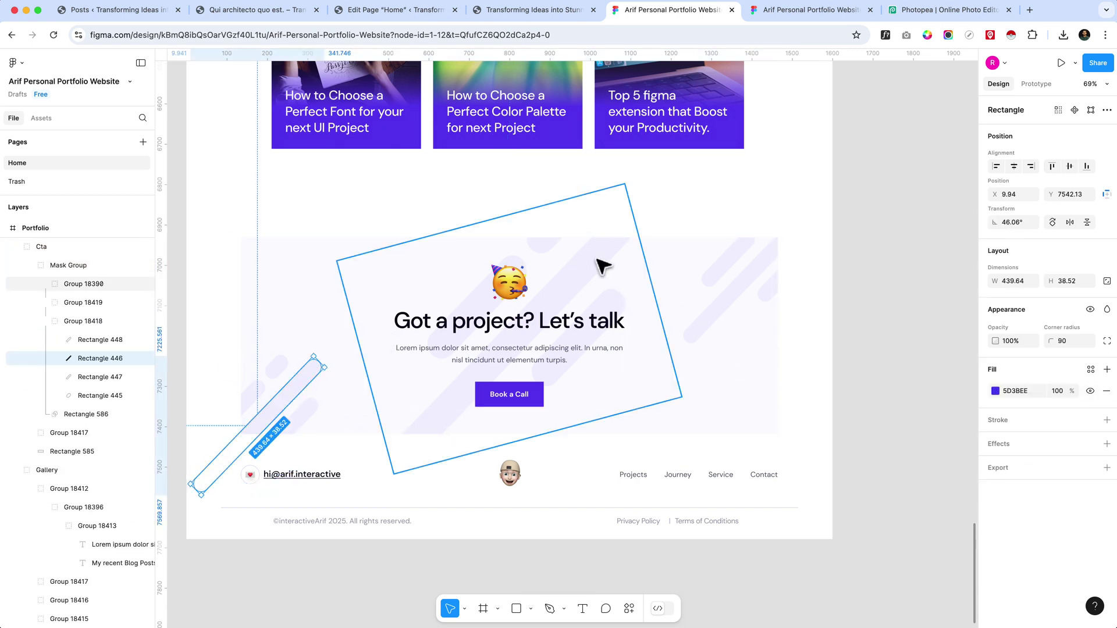
Select Groups 18390, 18419 and 18418 together in the Layers panel
left_click(92, 289)
left_click(76, 303, "shift")
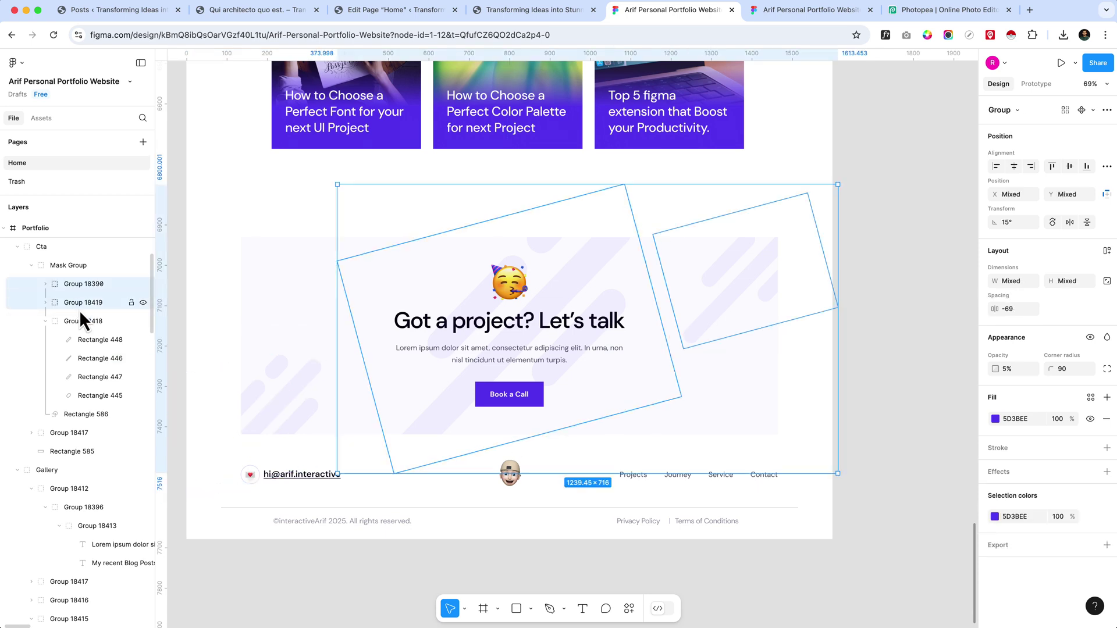
left_click(80, 319, "shift")
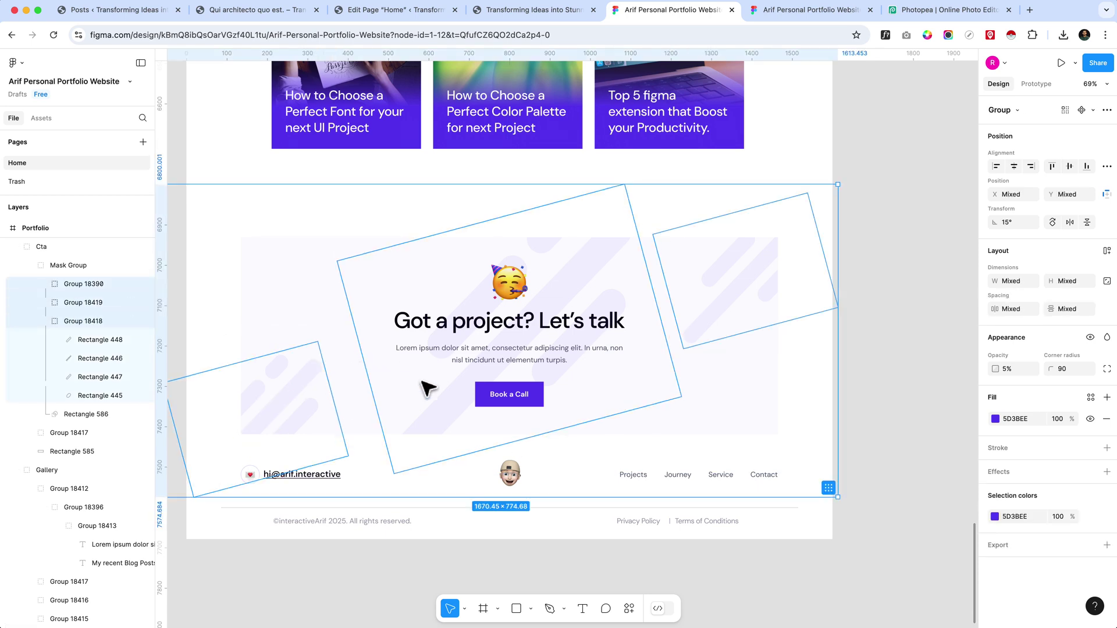
left_click(46, 322)
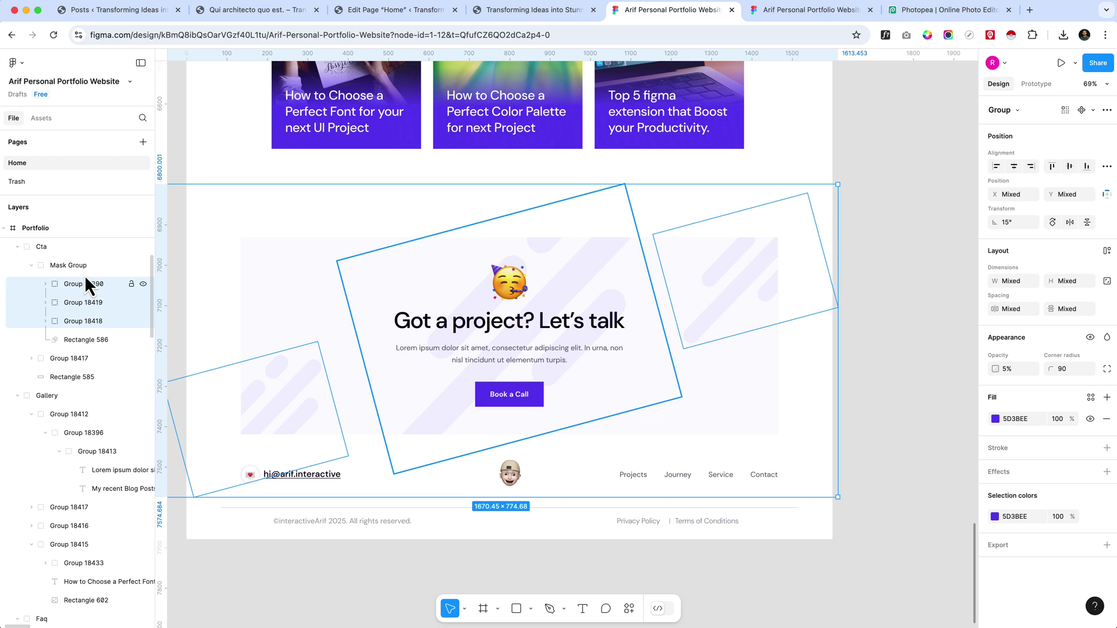
key("super+g")
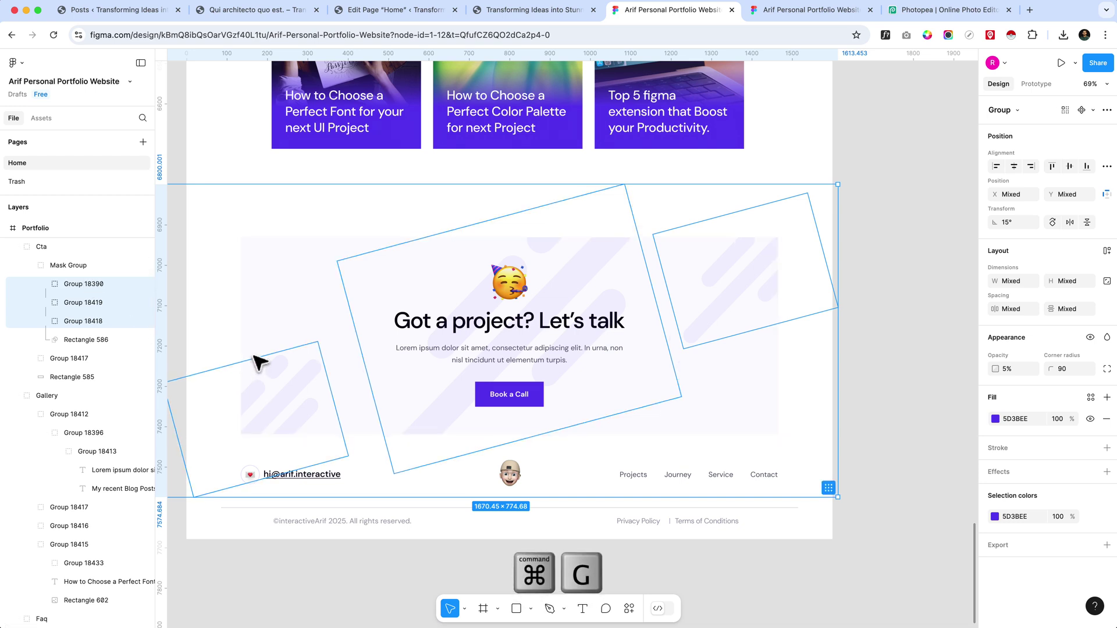
Group the three stripe groups, nudge the group's position, and add an SVG export setting
key("super+g")
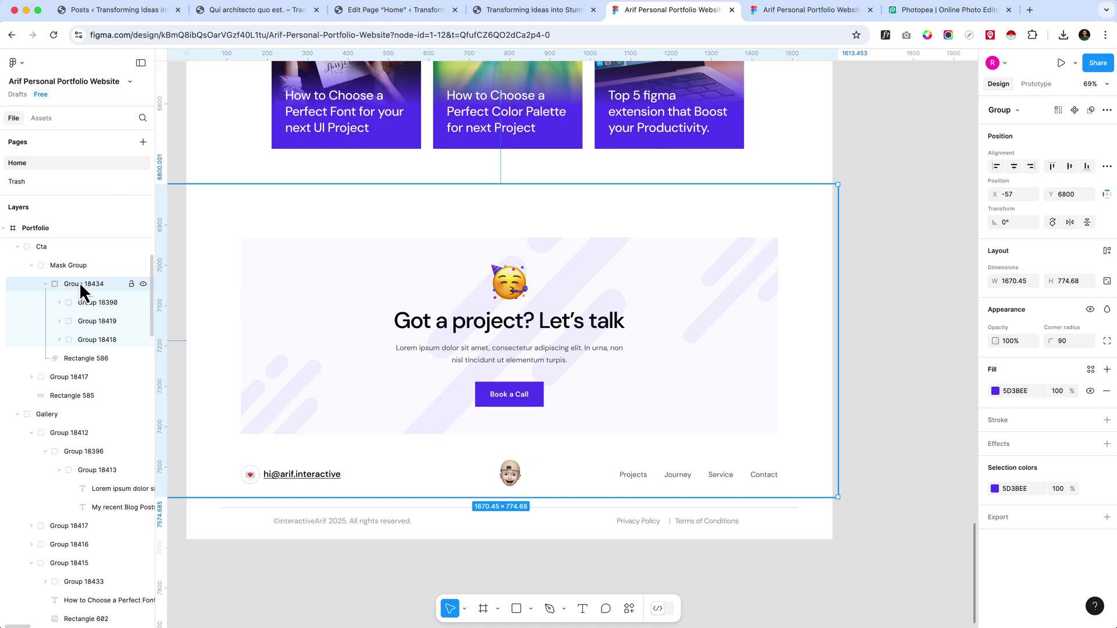
left_click_drag(345, 228, 336, 252)
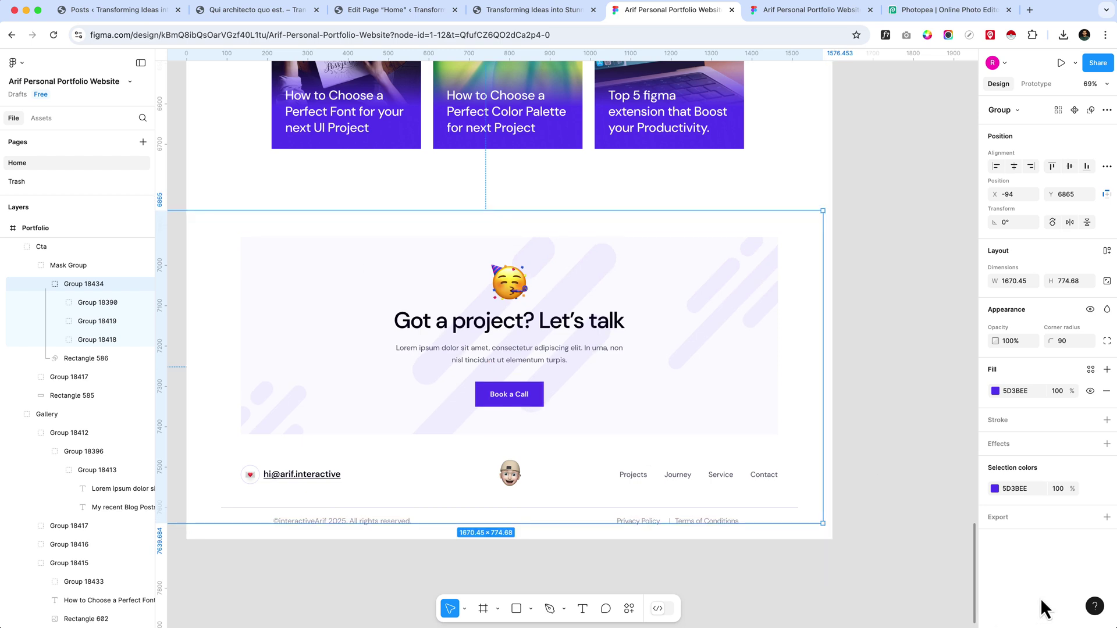
left_click(1107, 518)
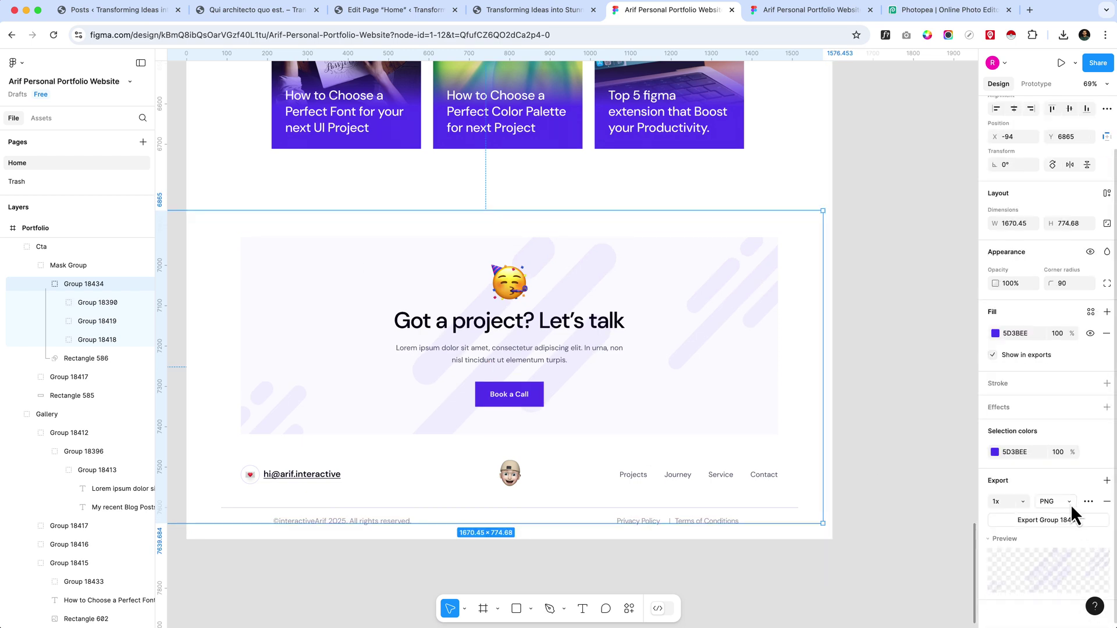
left_click(1072, 506)
left_click(1076, 534)
Rename the stripe group to bgimage and export it as bgimage.svg
double_click(90, 291)
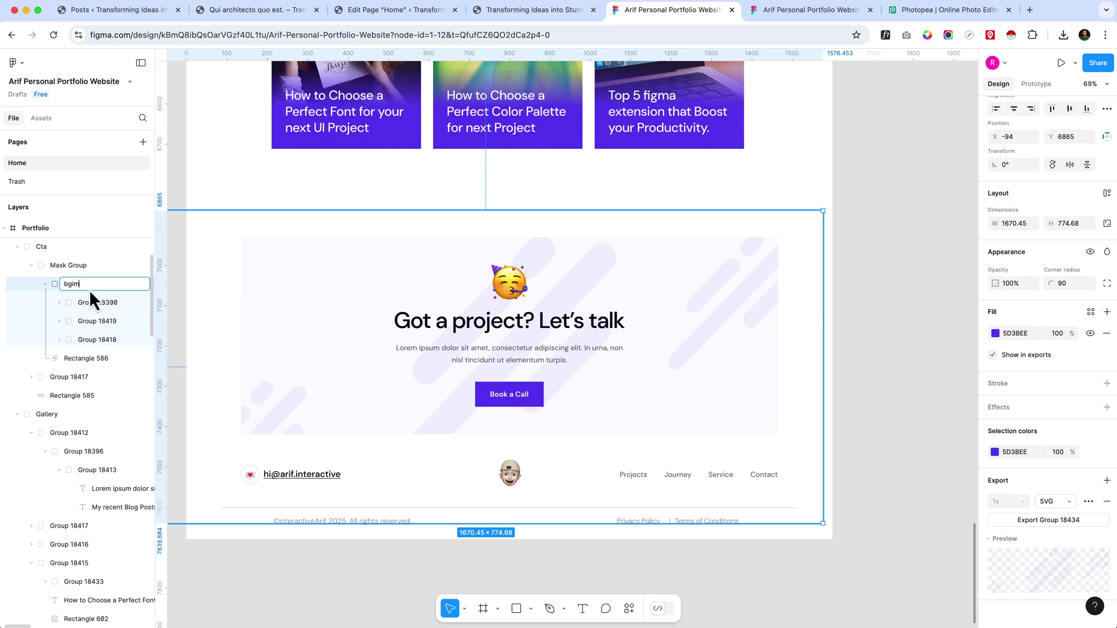
key("Return")
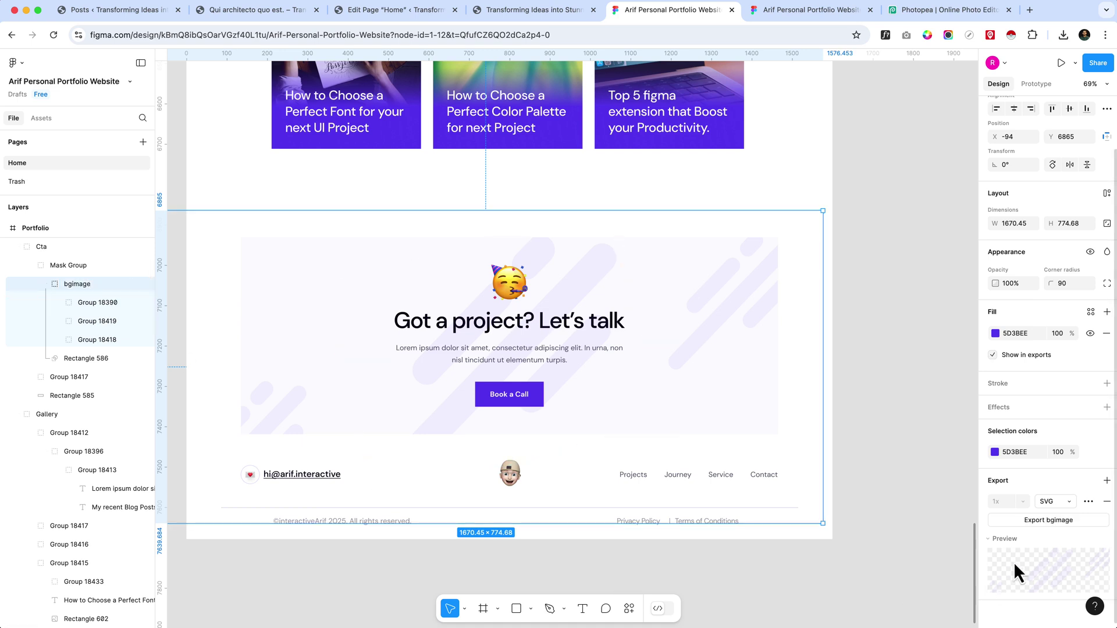
left_click(1049, 520)
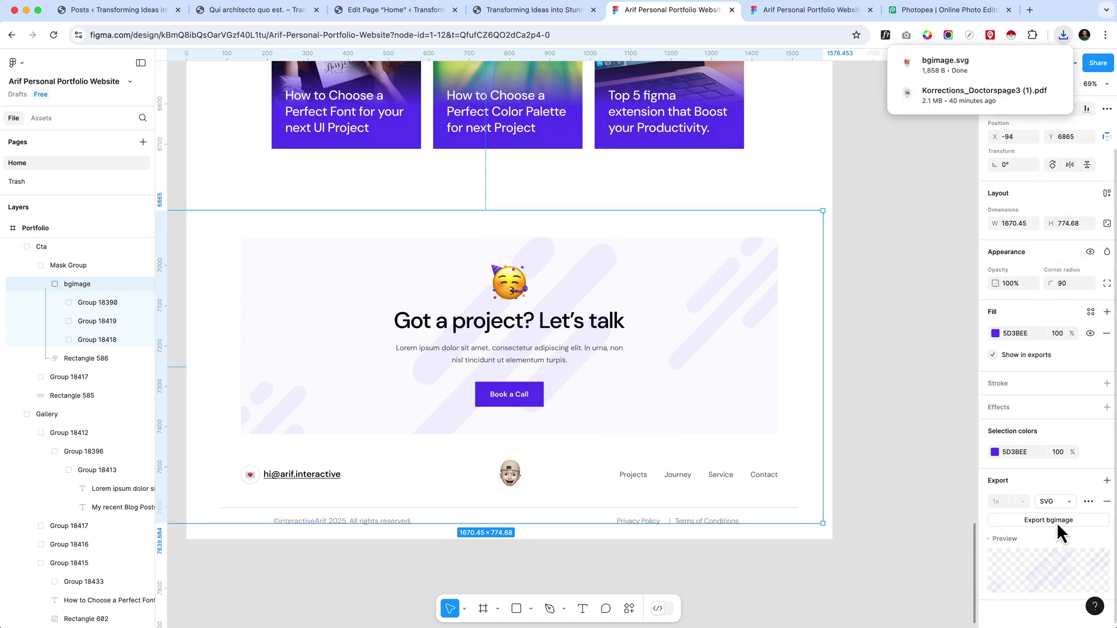
double_click(496, 325)
Hide the bgimage stripe layer and collapse it in the Layers panel
key("Escape")
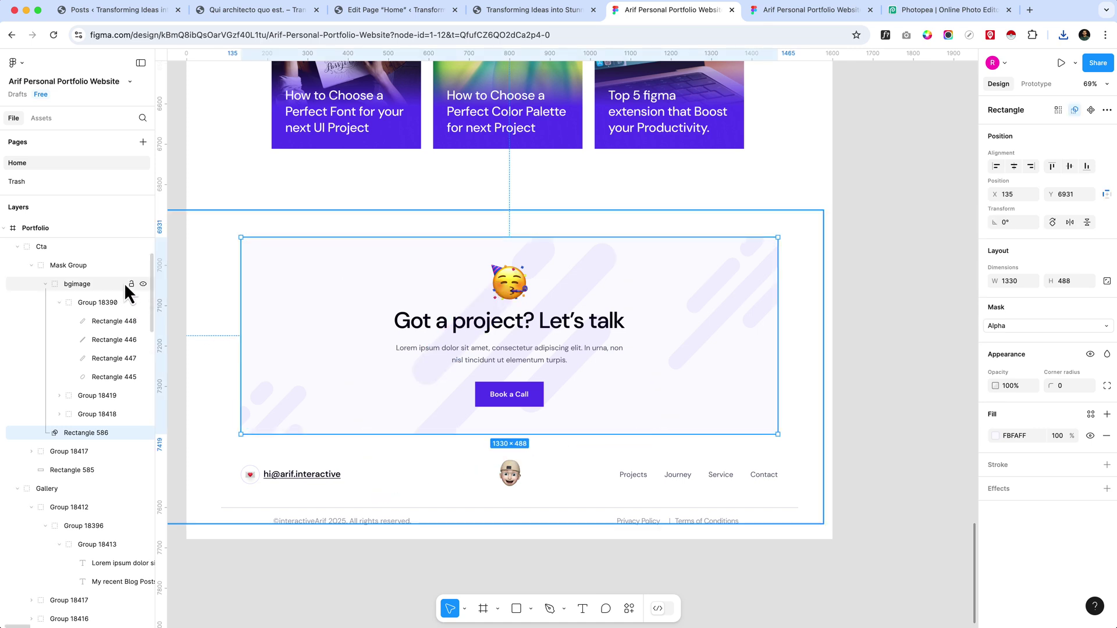
left_click(143, 283)
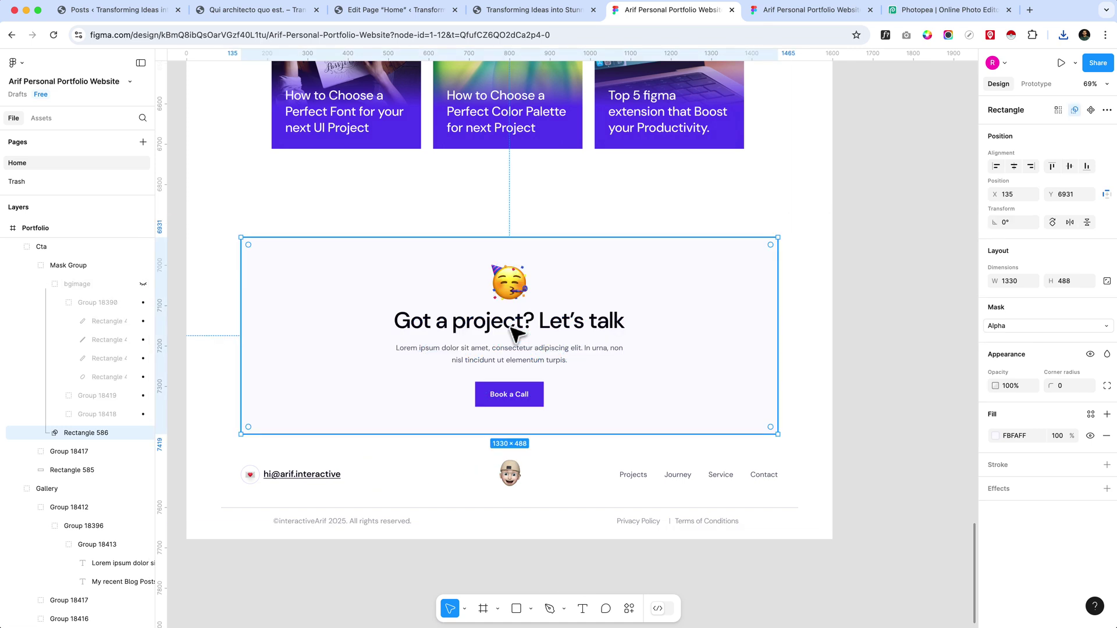
double_click(500, 327)
key("Escape")
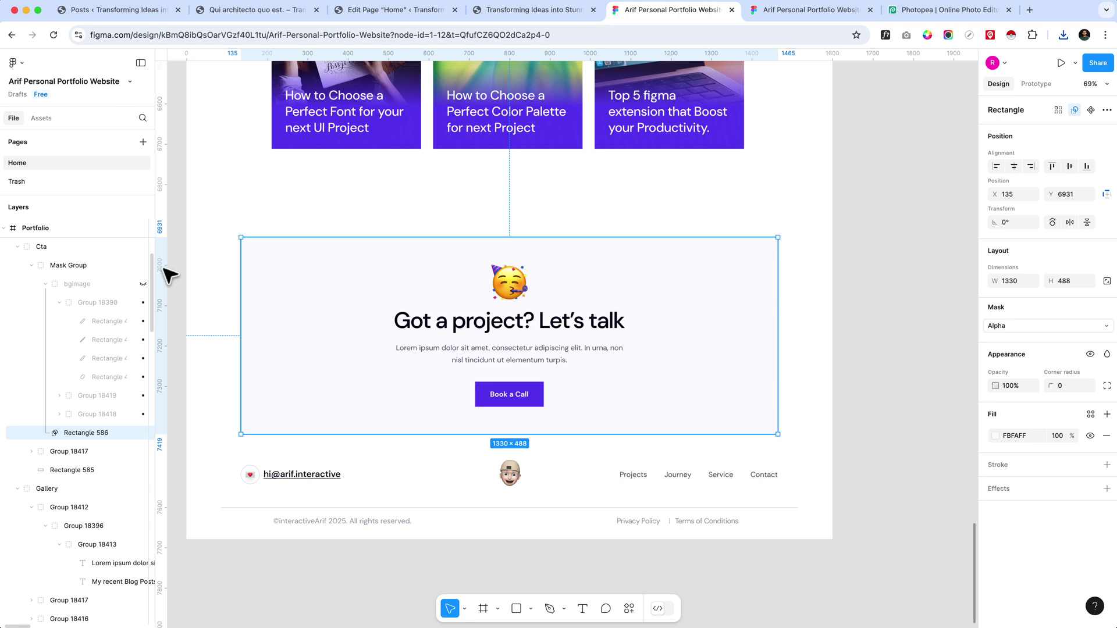
left_click(149, 284)
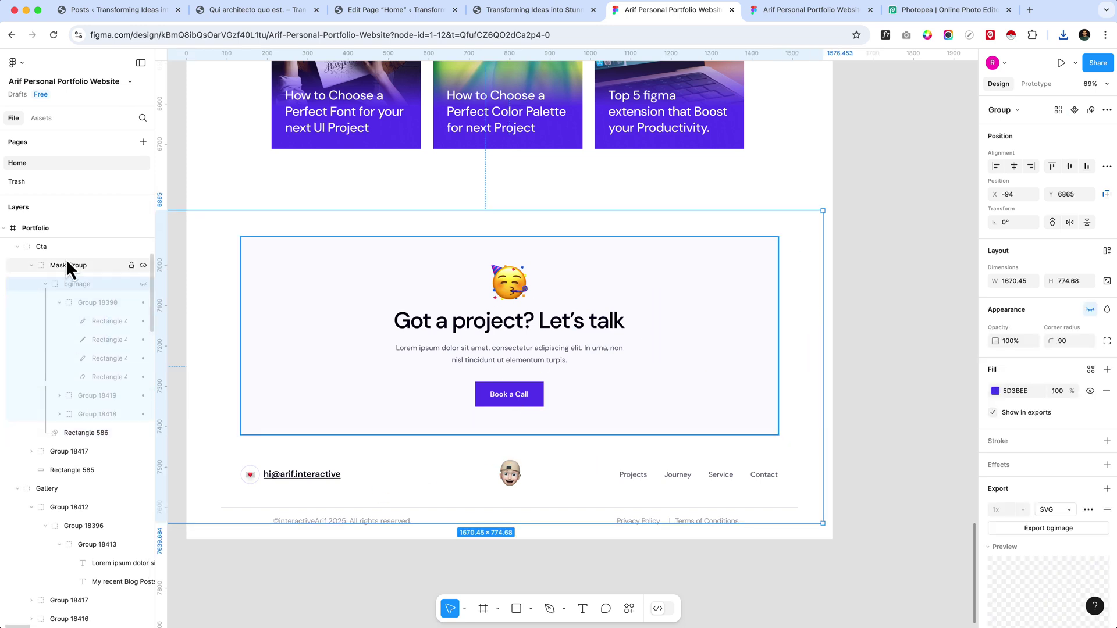
left_click(46, 284)
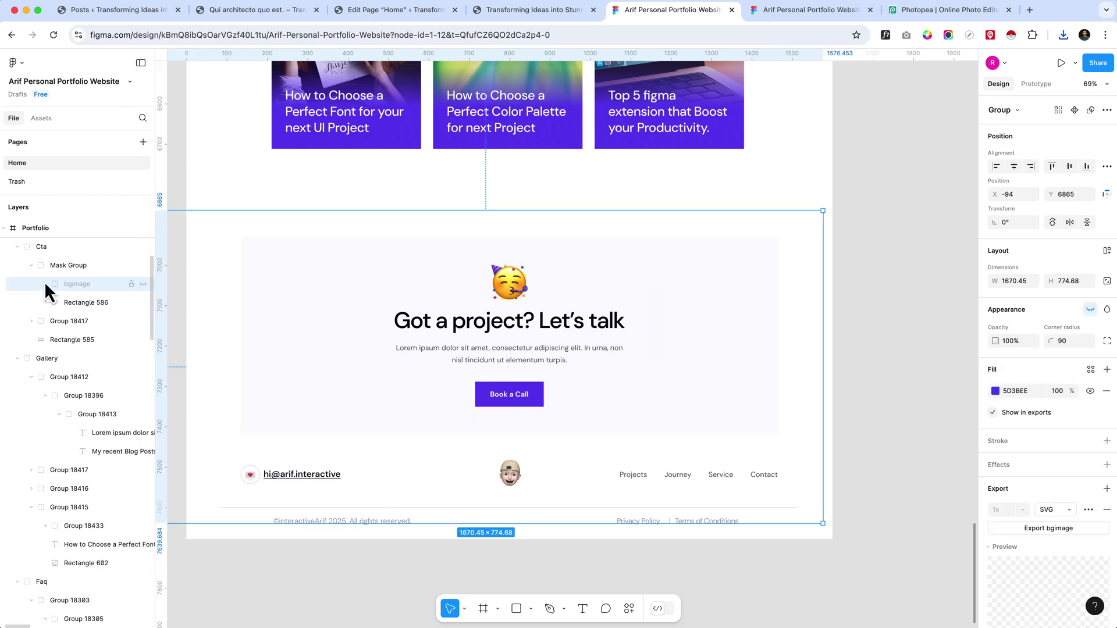
Hide the Mask Group and select the 'Got a project? Let's talk' heading text
left_click(86, 321)
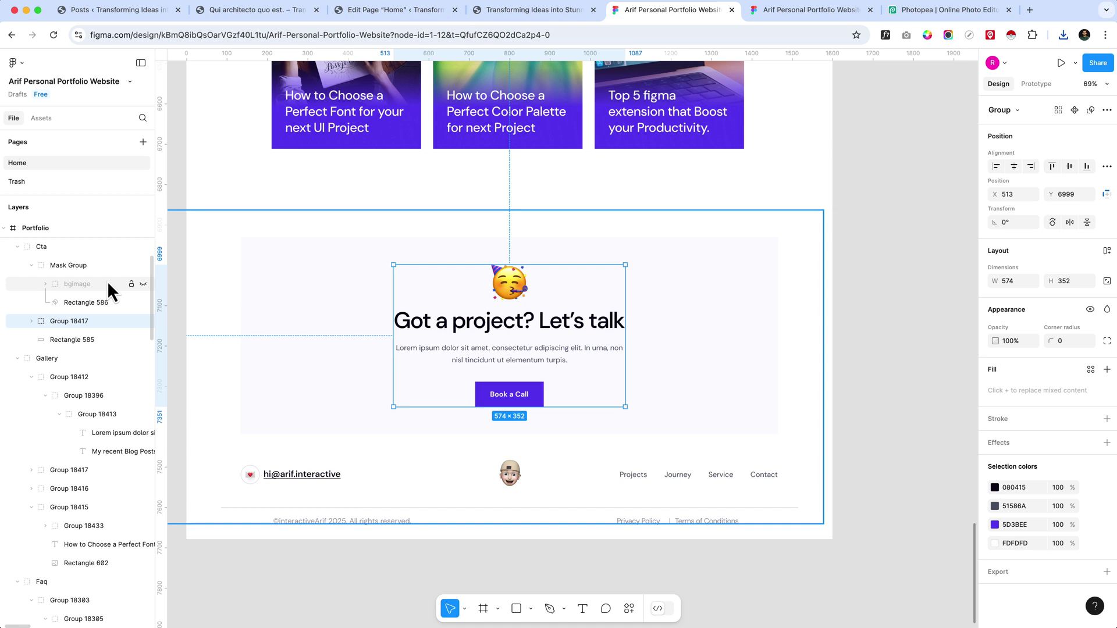
left_click(143, 265)
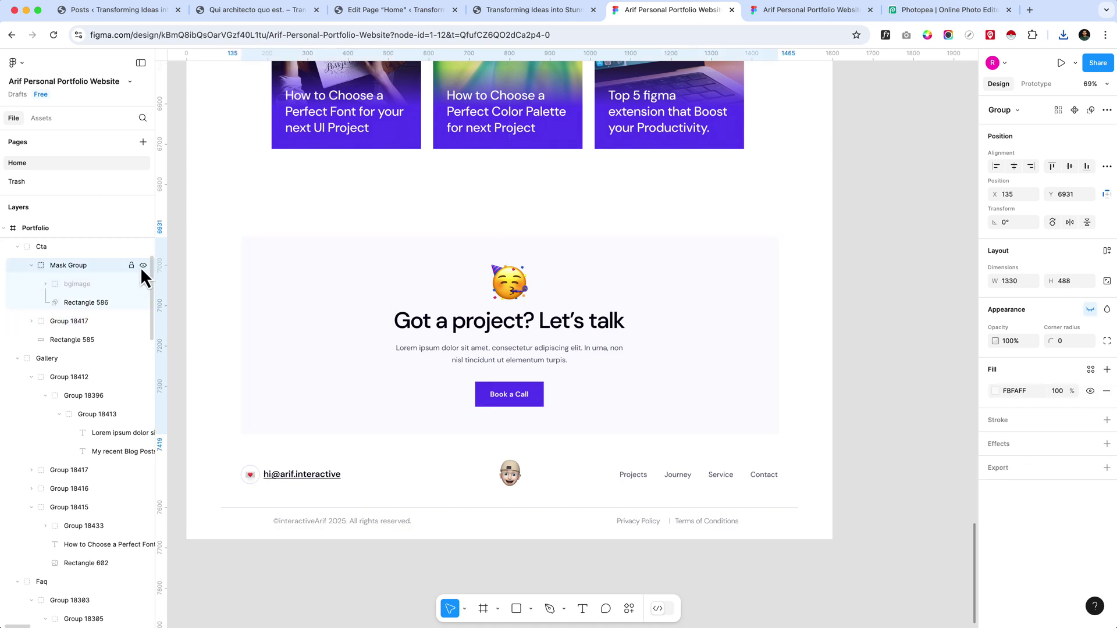
double_click(490, 324)
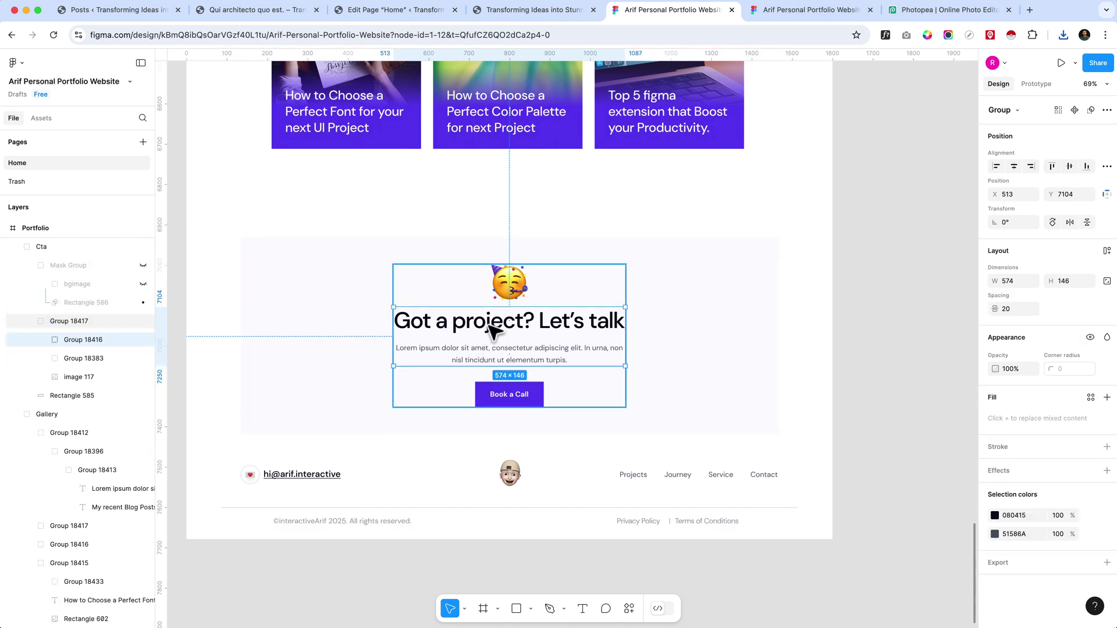
double_click(490, 324)
double_click(488, 325)
triple_click(489, 327)
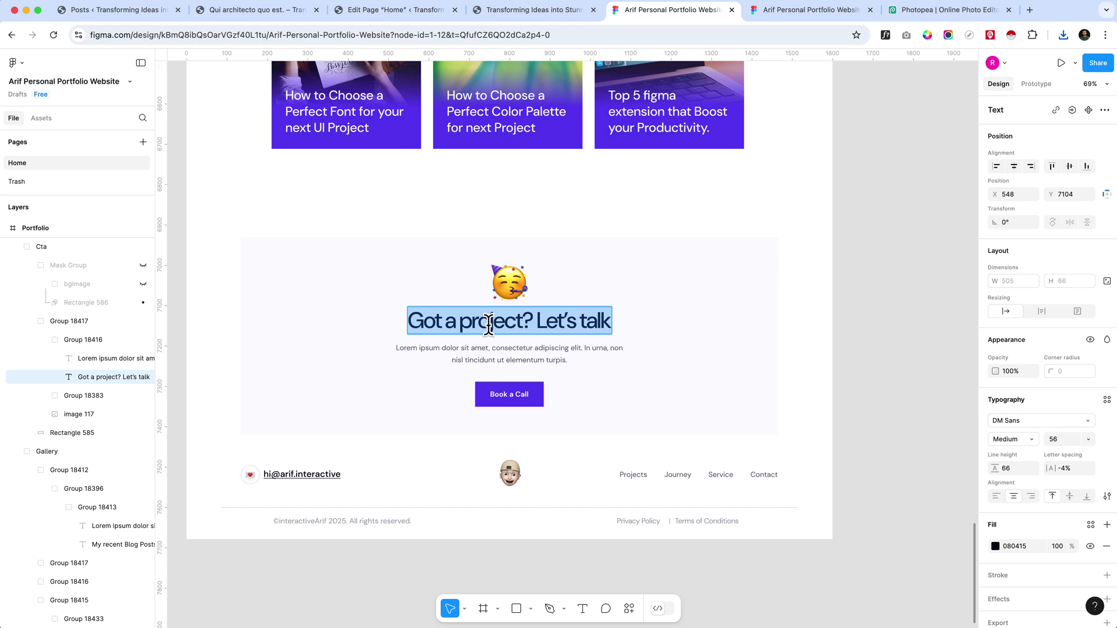
On the WordPress Home page, shorten the Spacer above the pagination
left_click(389, 10)
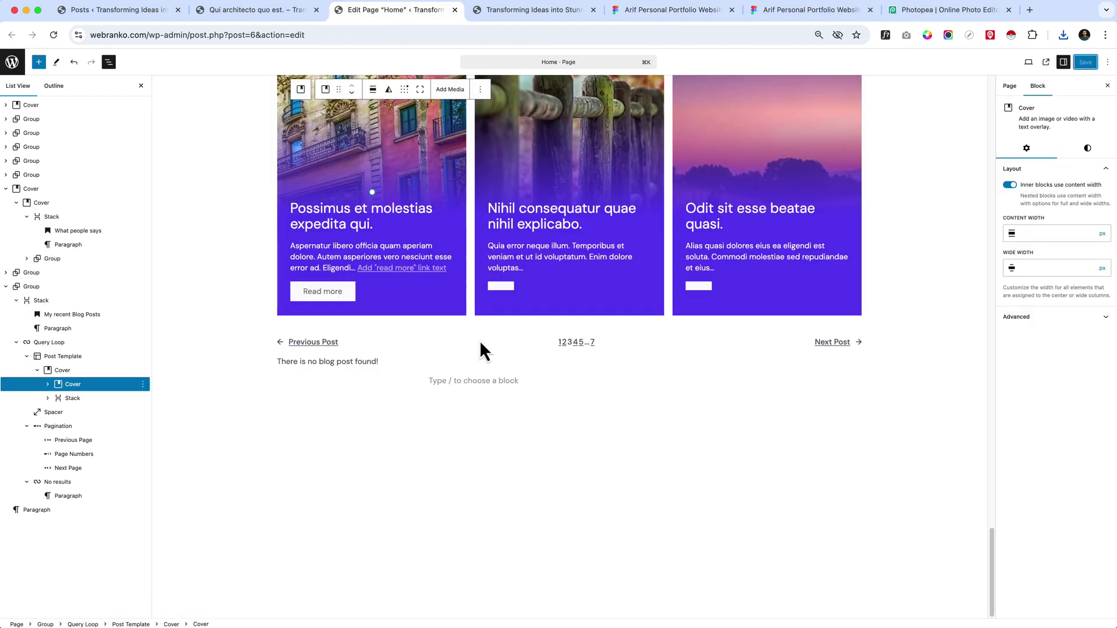
left_click(490, 381)
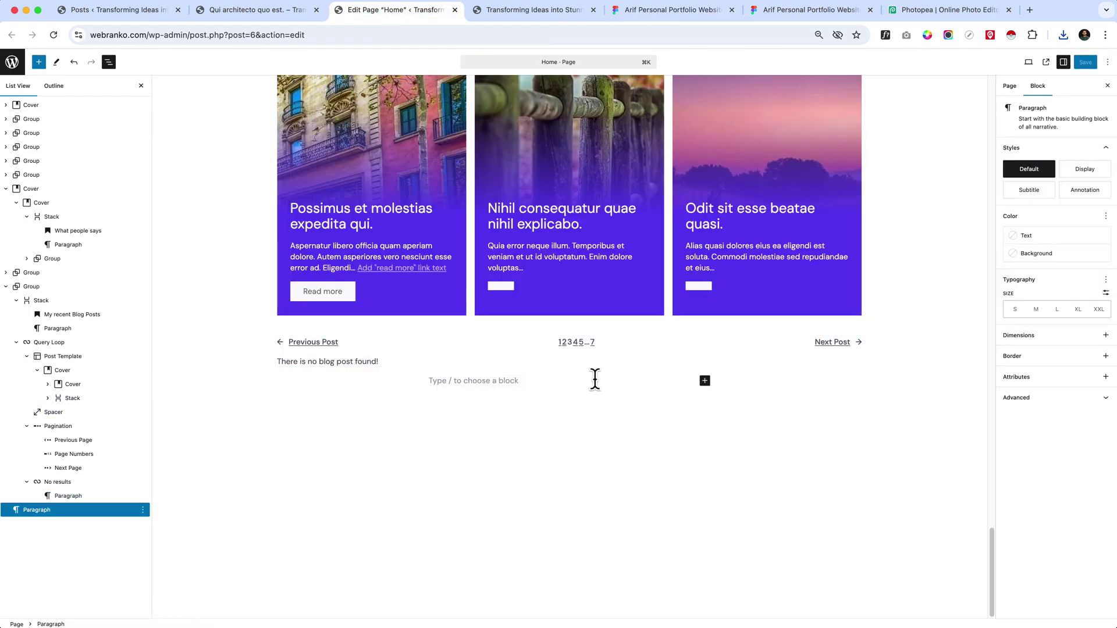
left_click(456, 330)
left_click_drag(575, 334, 575, 328)
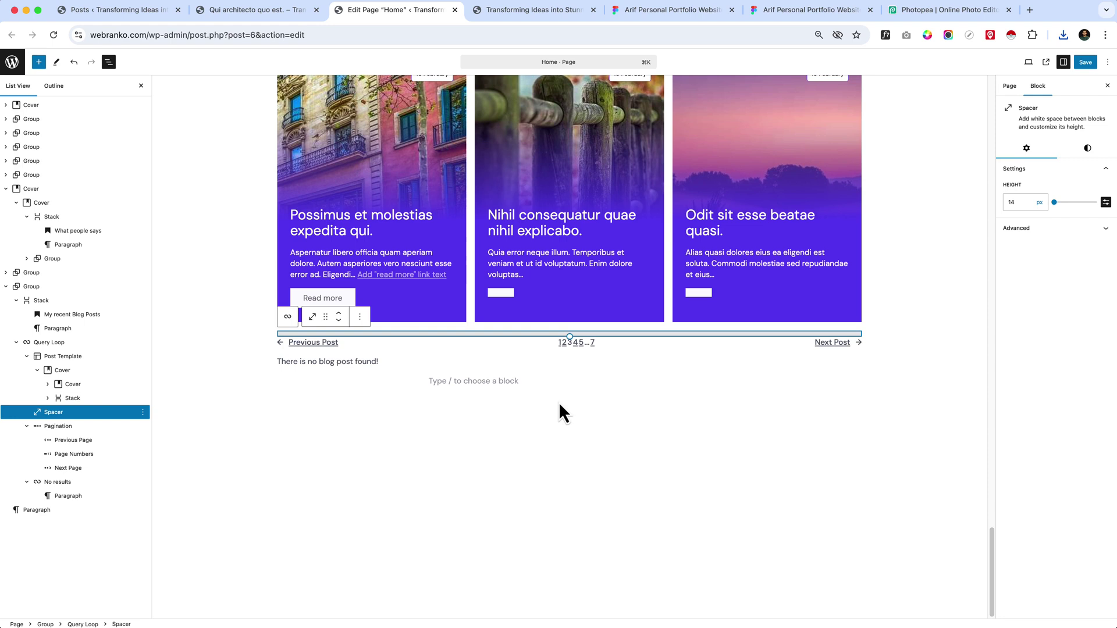
Add a wide-aligned Group block at the bottom whose inner blocks ignore content width
left_click(463, 375)
type("/group")
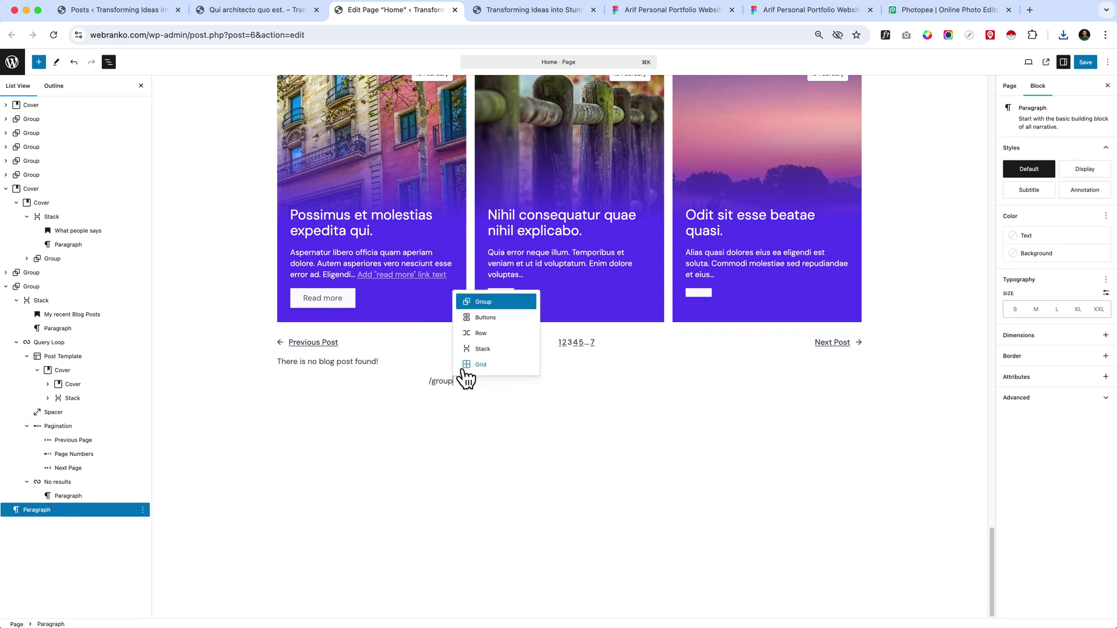
key("Return")
left_click(452, 408)
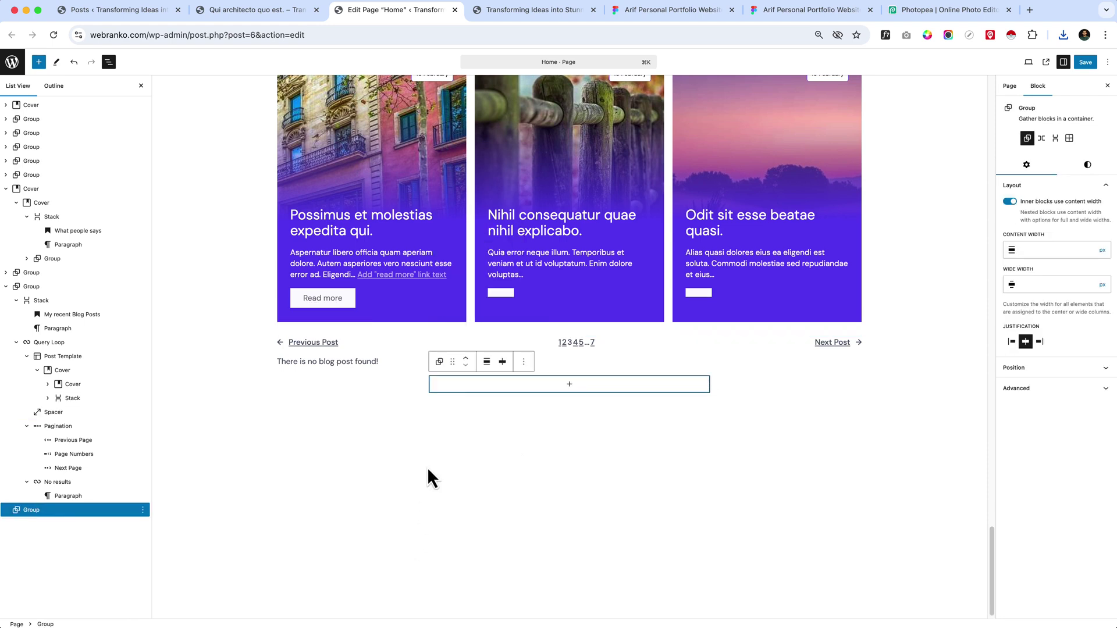
left_click(487, 361)
left_click(535, 414)
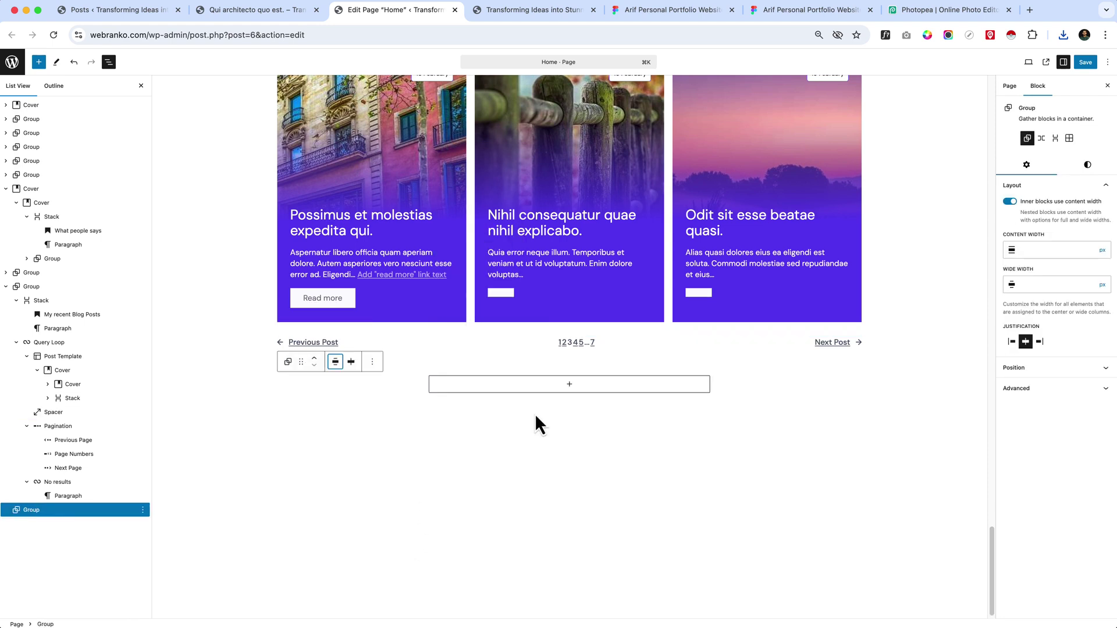
left_click(1010, 202)
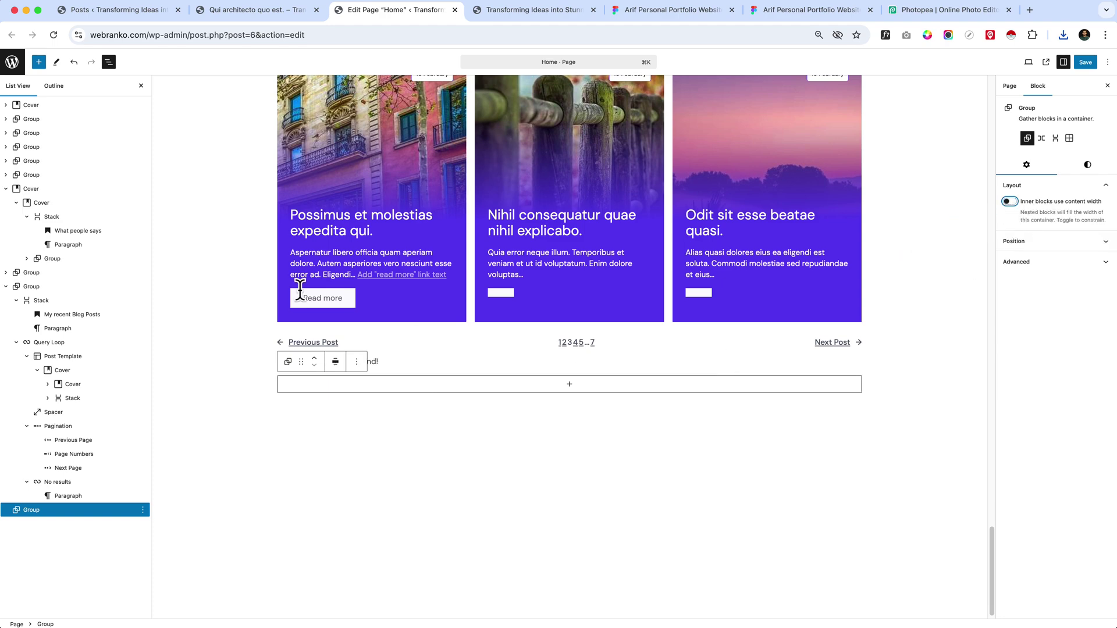
Select the My recent Blog Posts heading stack, checking the Figma design for reference
scroll(649, 395, "up", 8)
scroll(620, 351, "up", 5)
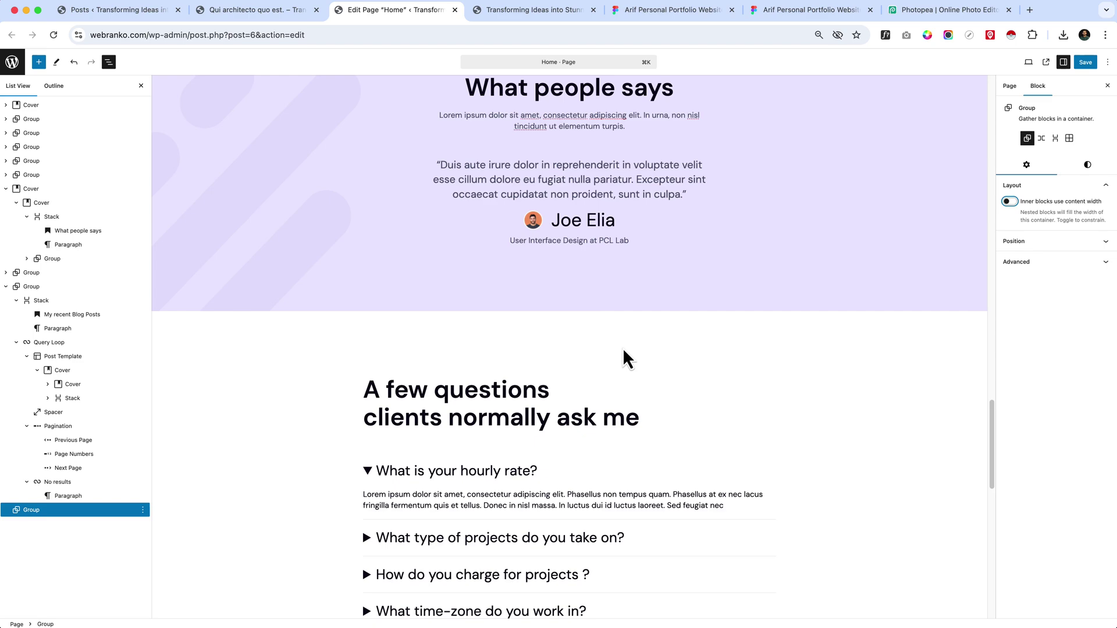
scroll(622, 349, "up", 3)
scroll(623, 367, "down", 10)
scroll(623, 377, "down", 5)
scroll(640, 326, "up", 5)
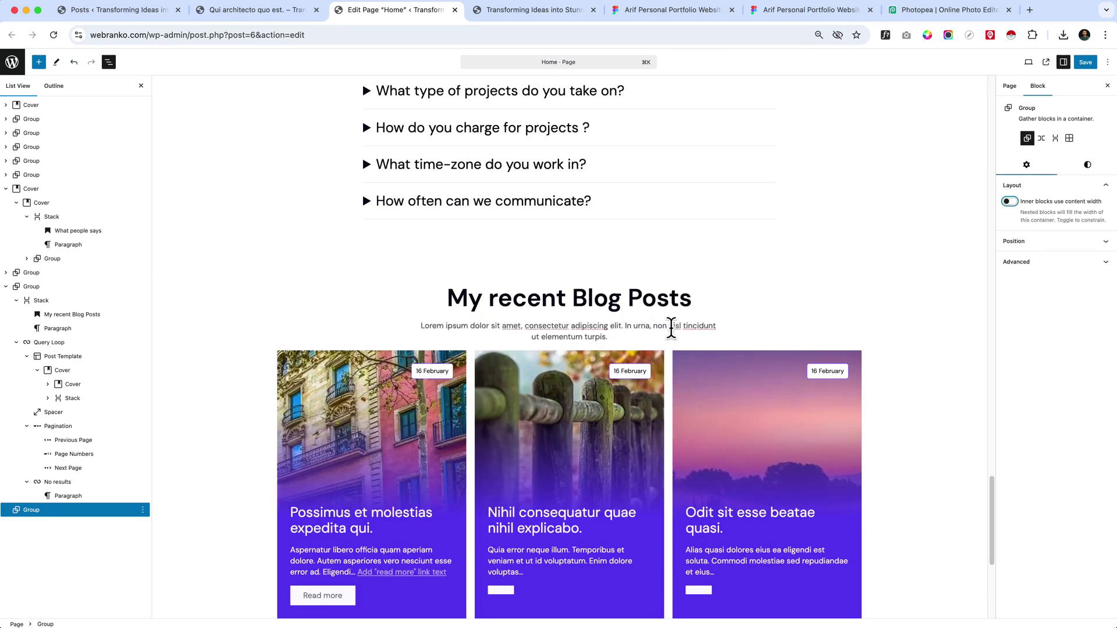
left_click(669, 314)
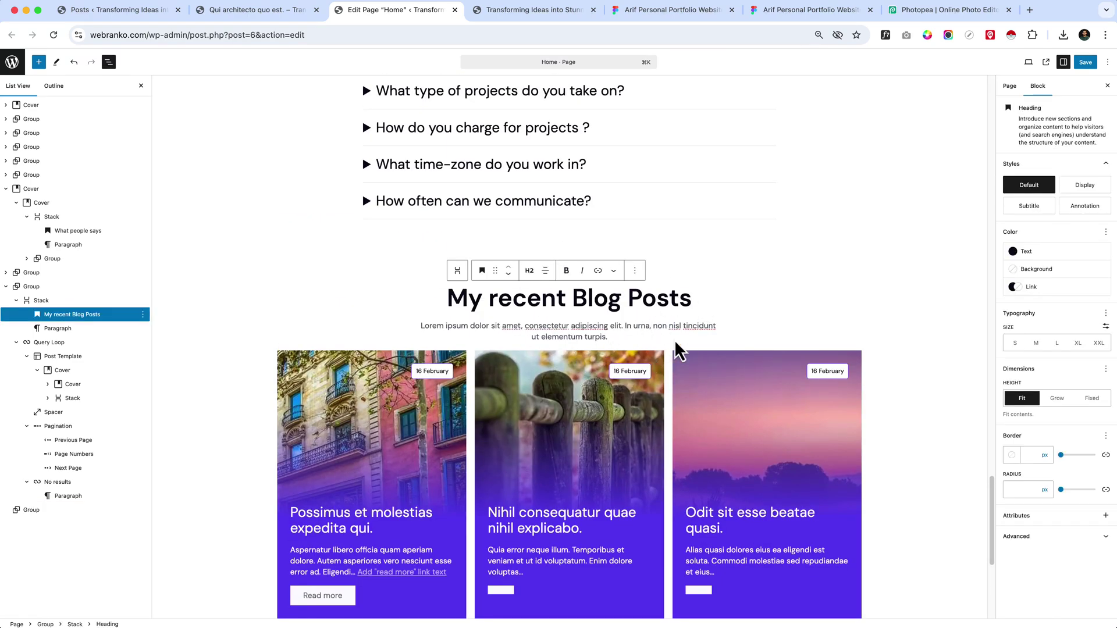
left_click(646, 10)
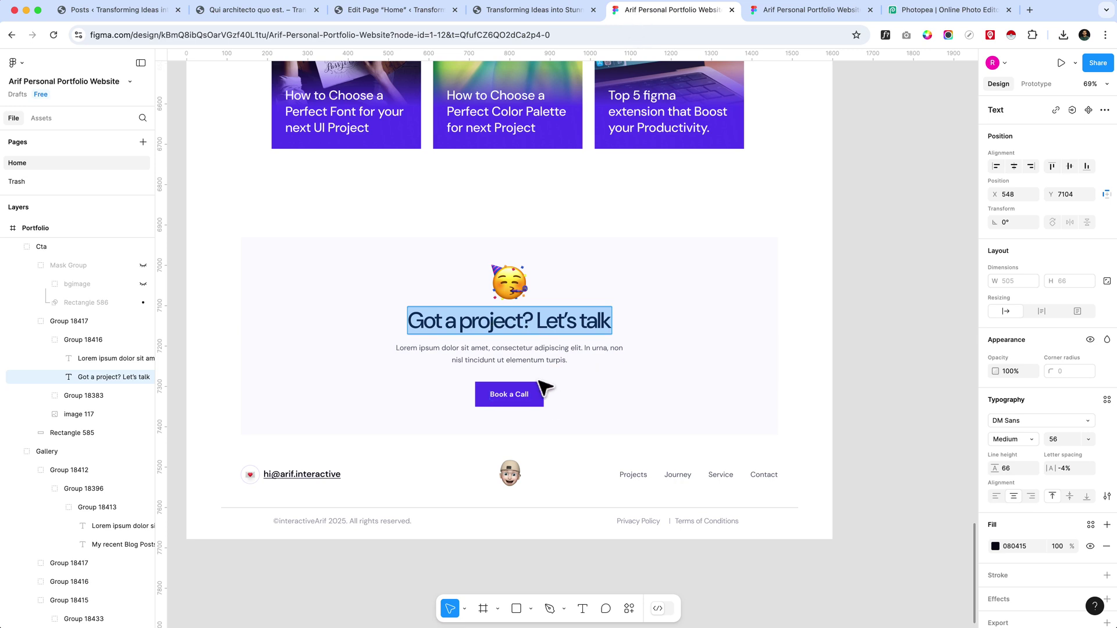
left_click(383, 10)
Unlink the stack's padding sides and set its bottom padding to Small
left_click(1085, 167)
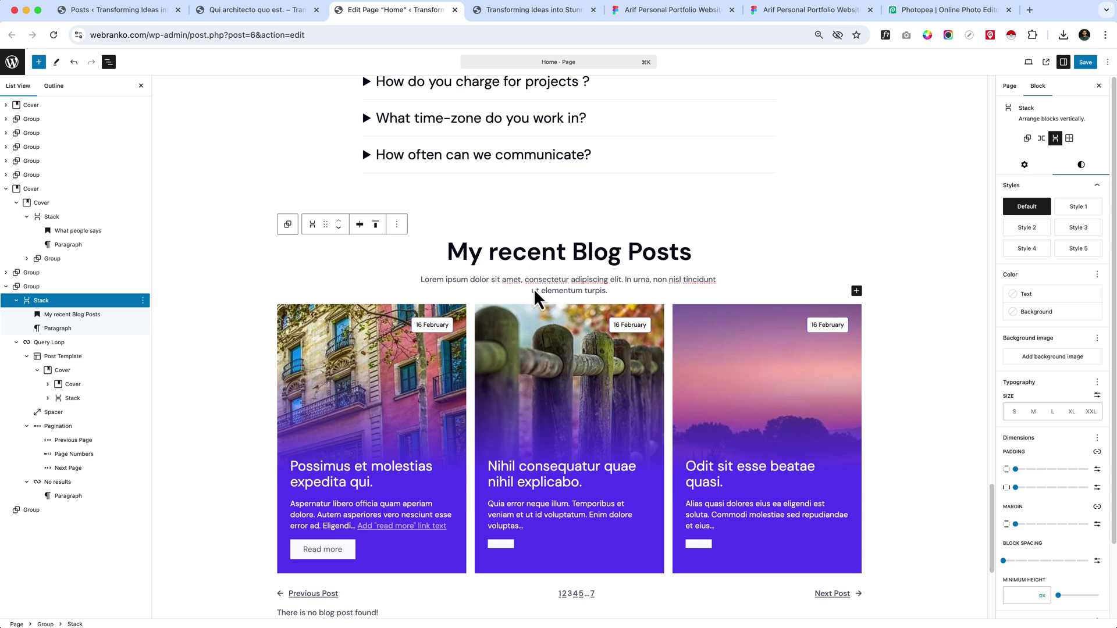
left_click(1098, 452)
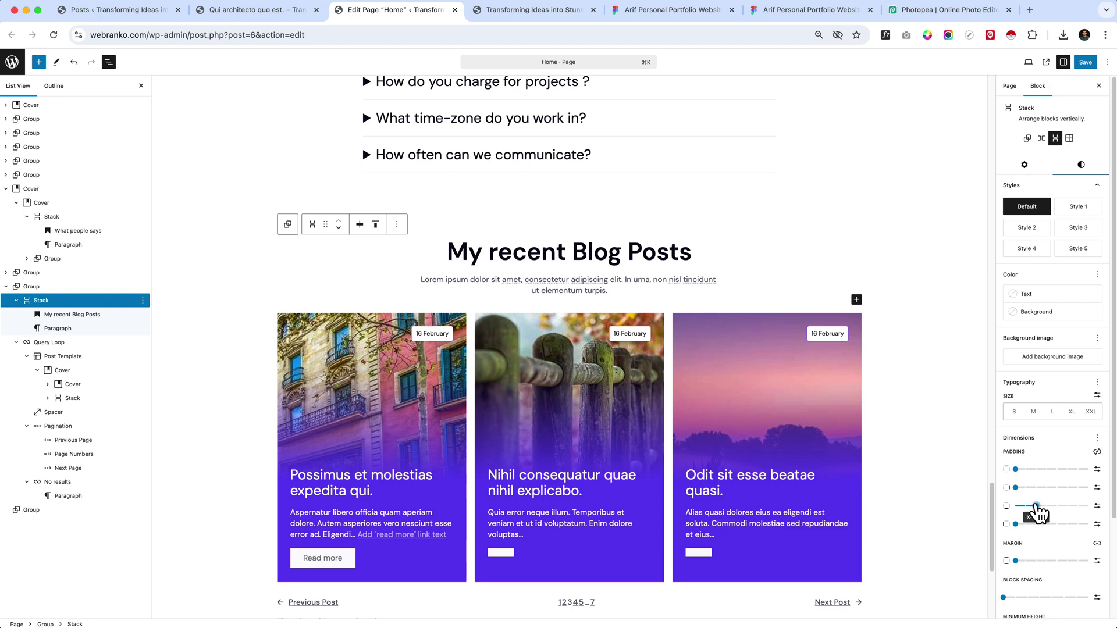
left_click(1037, 507)
left_click_drag(1045, 508, 1047, 506)
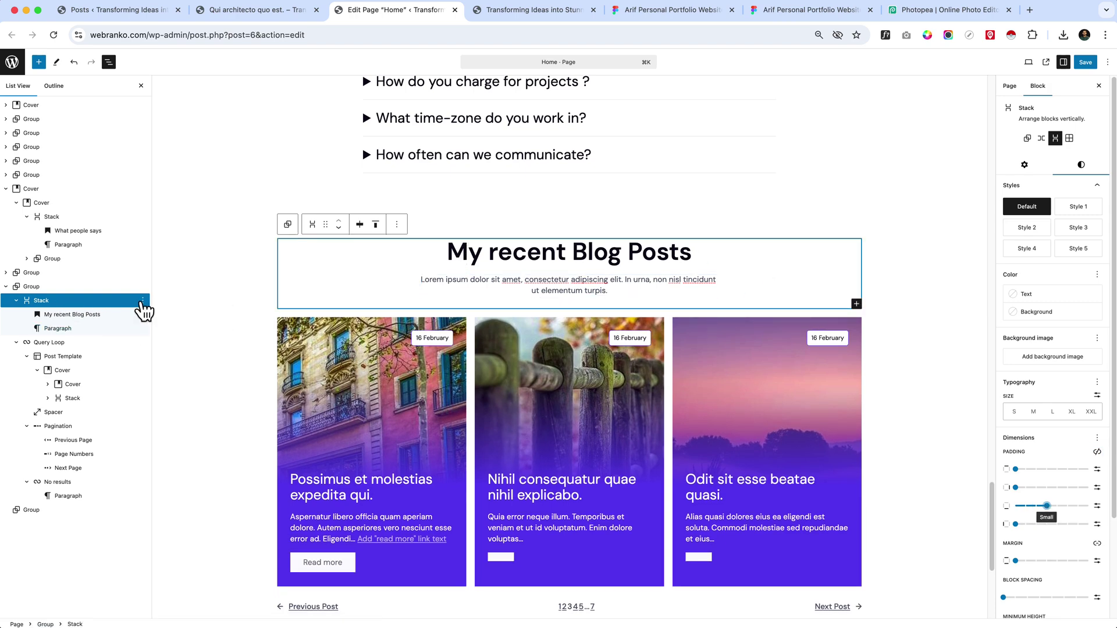
left_click(143, 300)
Copy the heading stack and paste it into the empty bottom Group
left_click(152, 323)
scroll(570, 433, "down", 5)
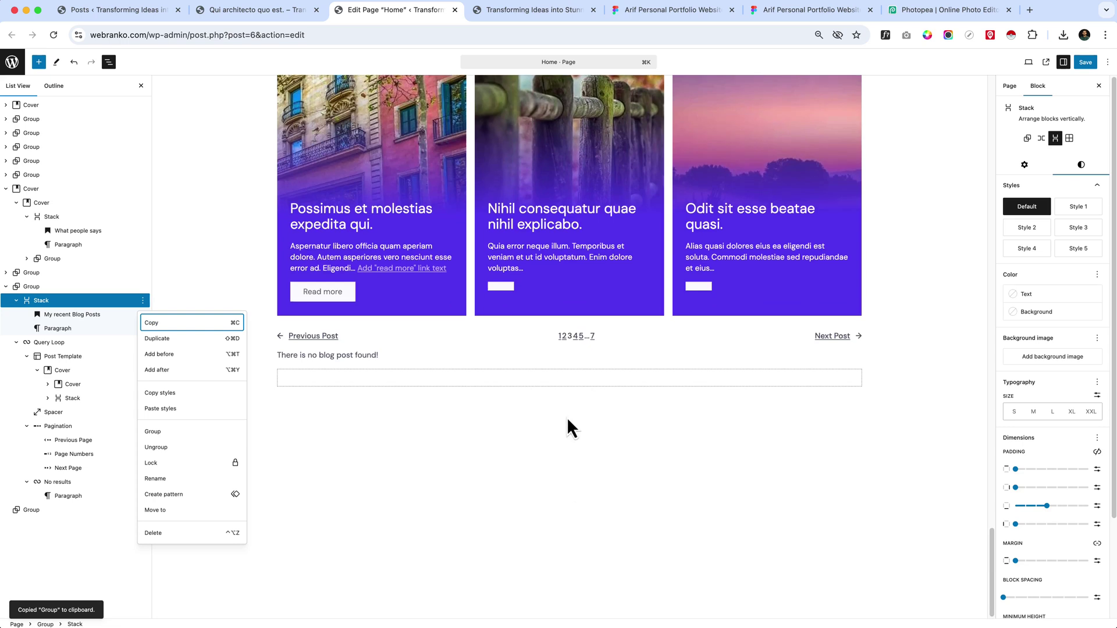
left_click(564, 387)
left_click(565, 379)
left_click(531, 440)
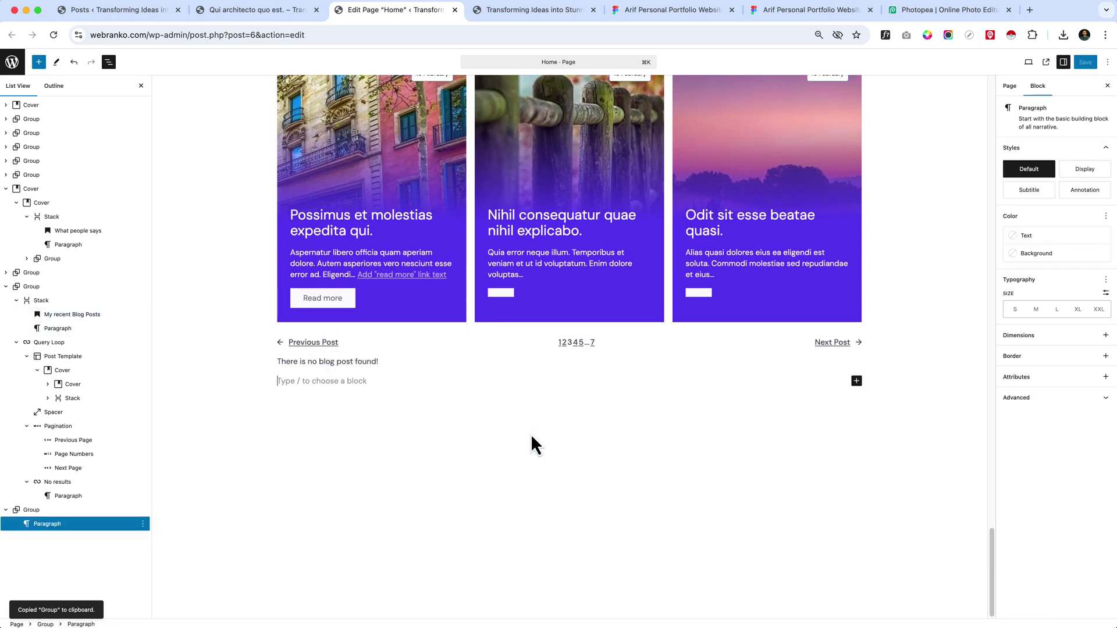
key("ctrl+v")
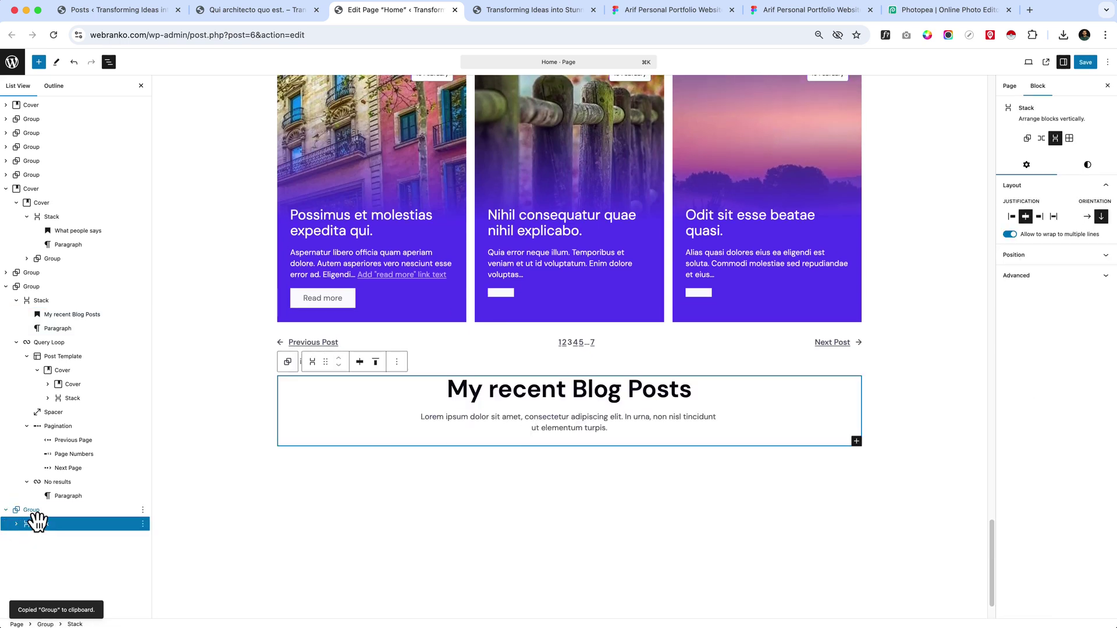
Set the bottom Group's padding to 20 px
left_click(33, 512)
left_click(1088, 168)
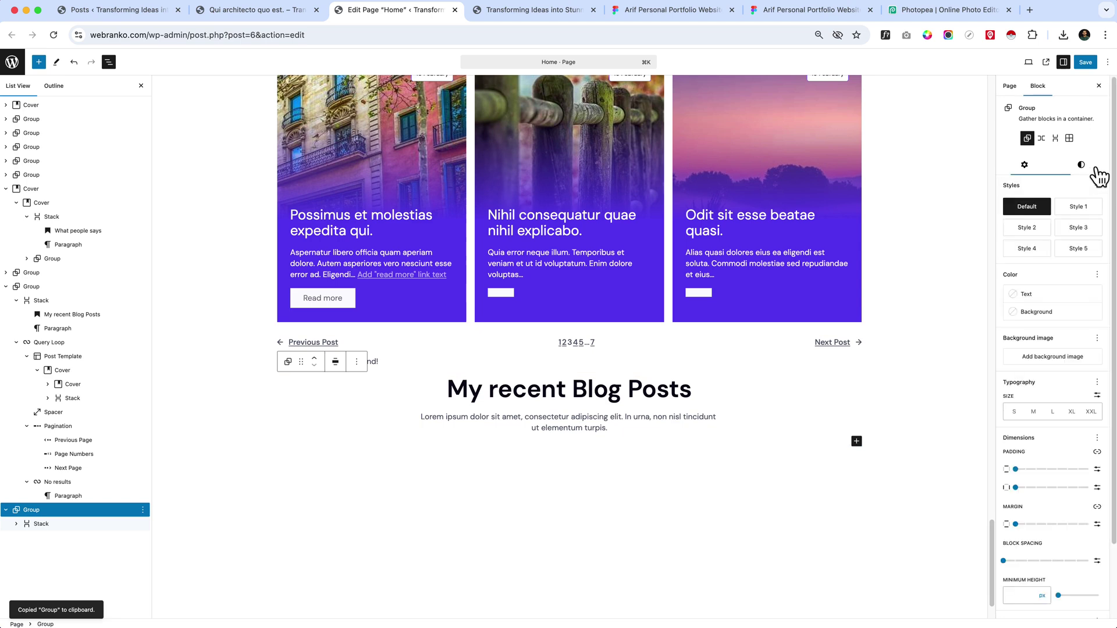
left_click(1097, 469)
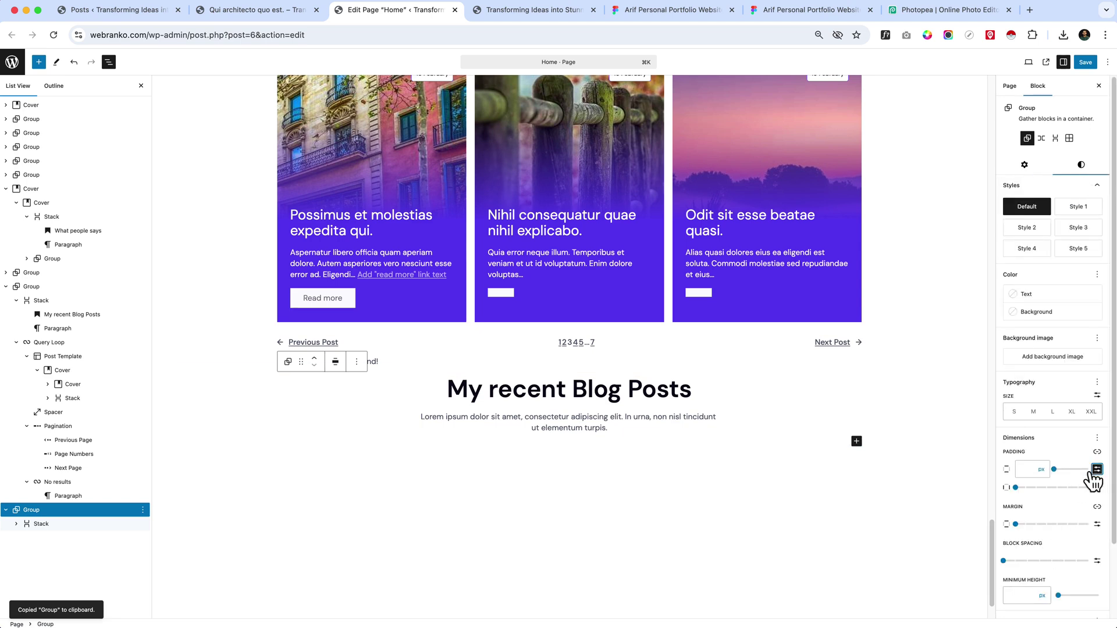
left_click(1021, 470)
type("20")
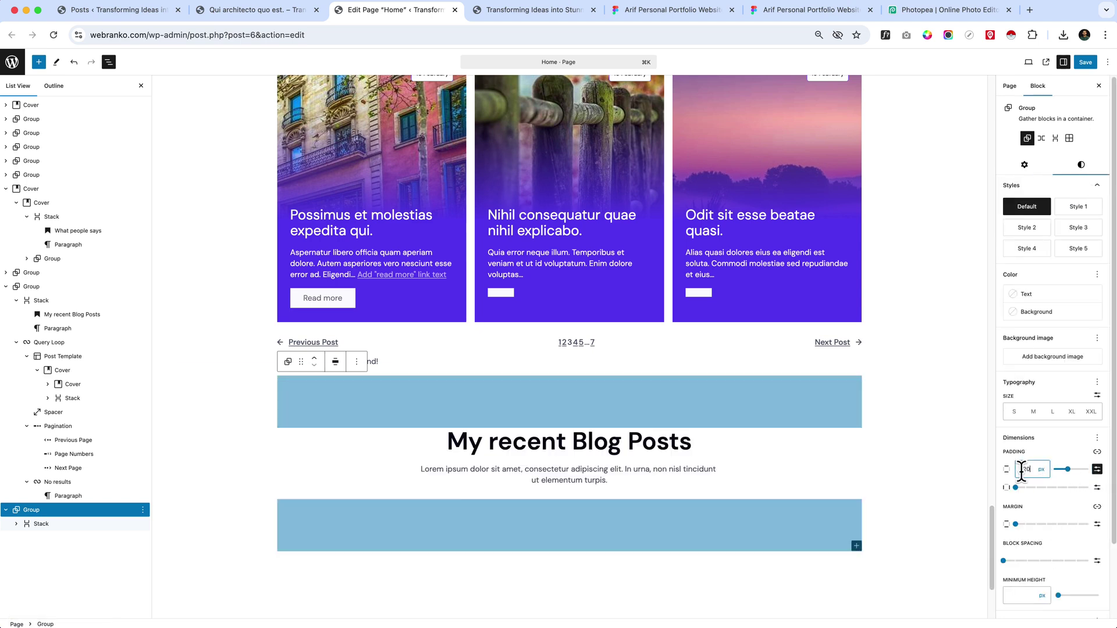
left_click(257, 447)
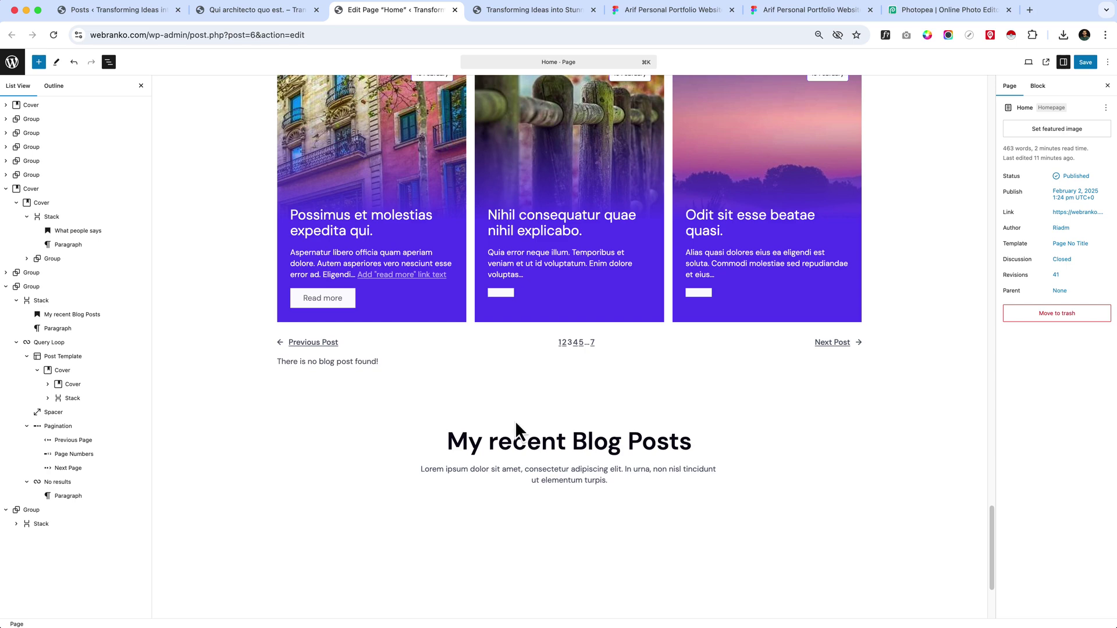
scroll(708, 403, "down", 3)
Insert a Buttons block below the pasted body paragraph with /butt
left_click(122, 523)
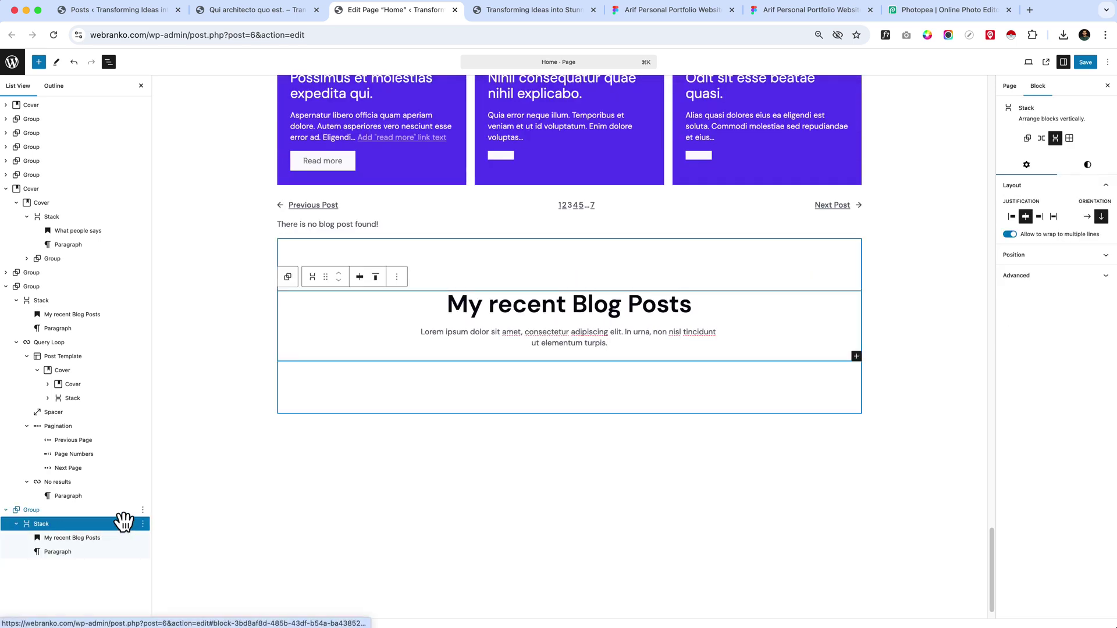
key("Return")
left_click(629, 338)
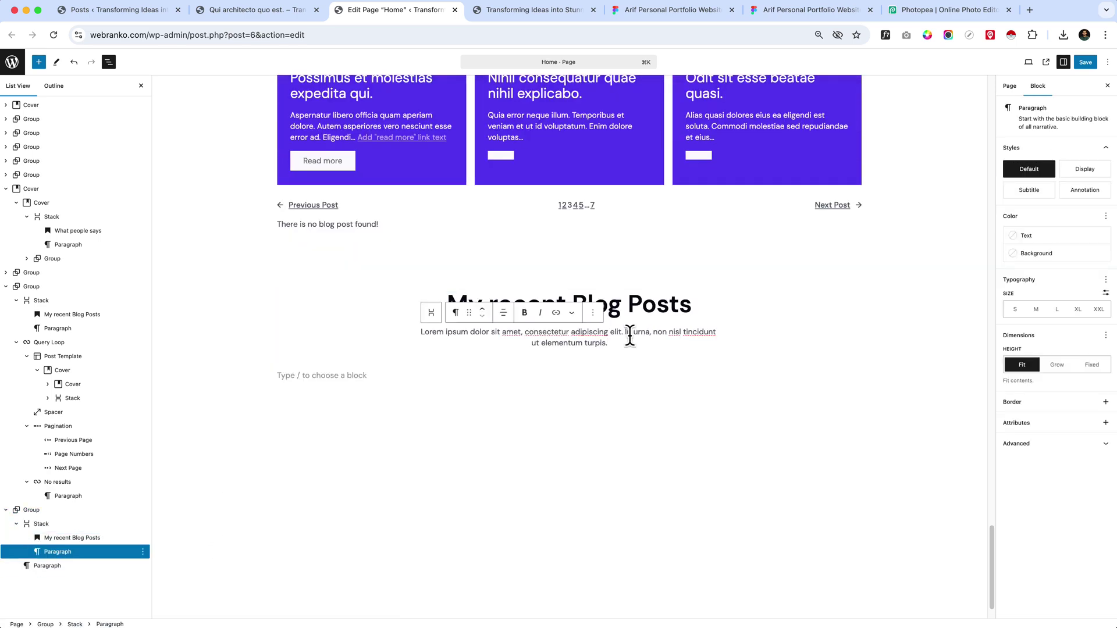
key("Return")
type("/butt")
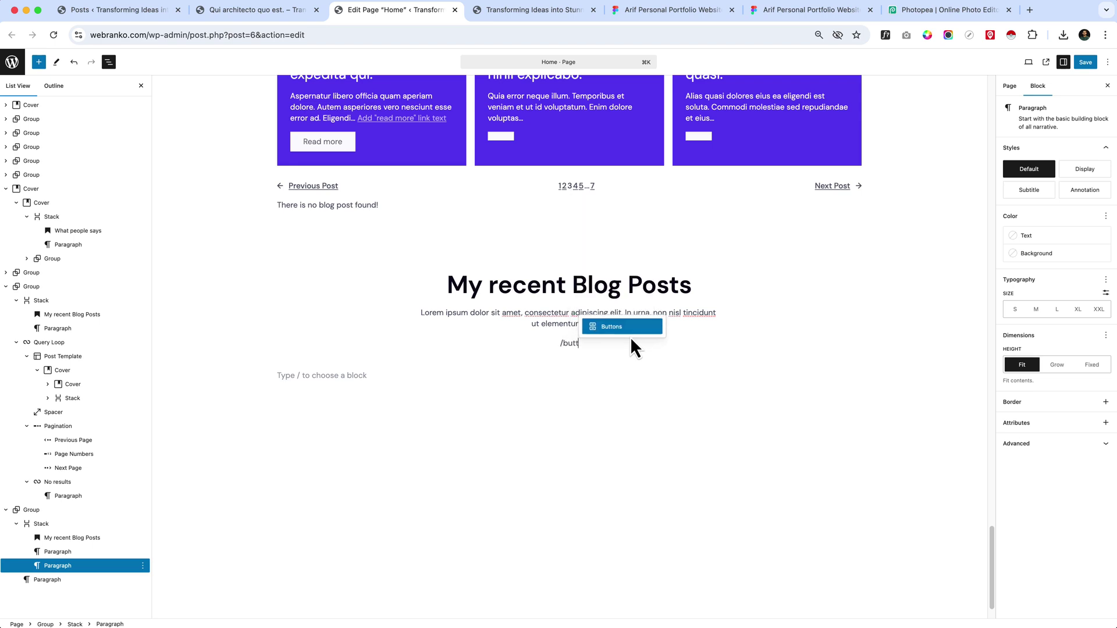
key("Return")
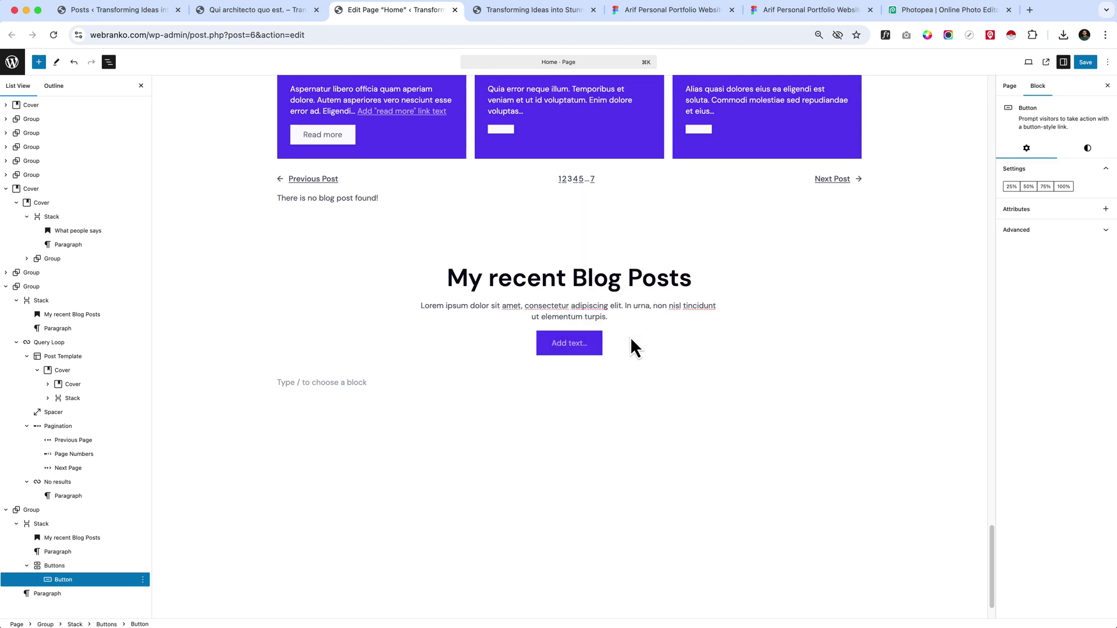
Replace the bottom heading with 'Got a project? Let's talk' copied from Figma
triple_click(565, 277)
key("super+z")
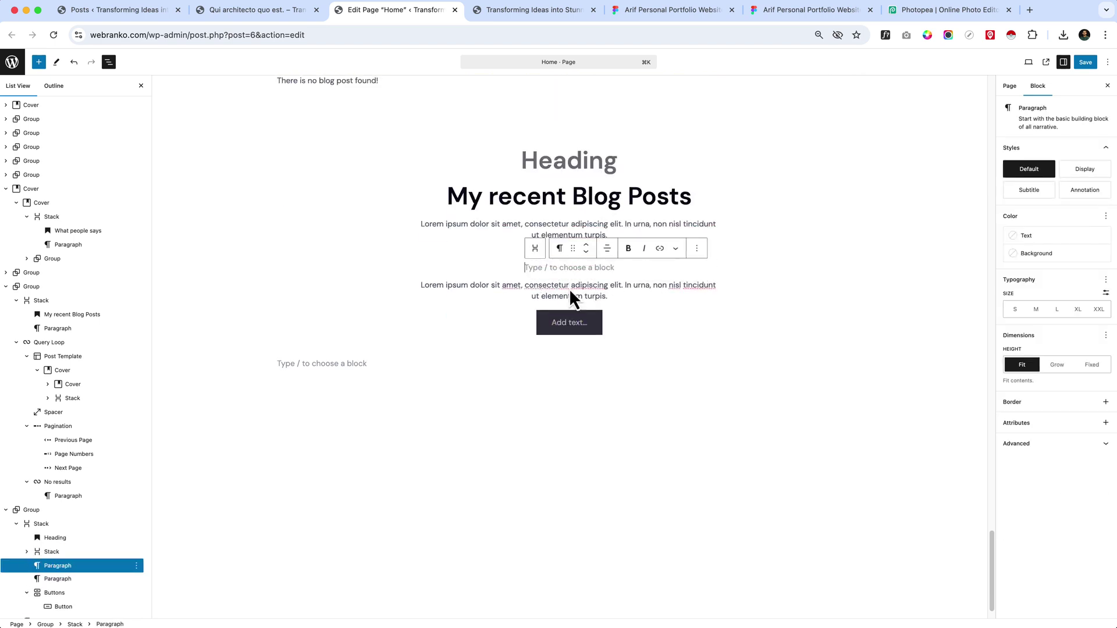
key("super+shift+z")
left_click(669, 10)
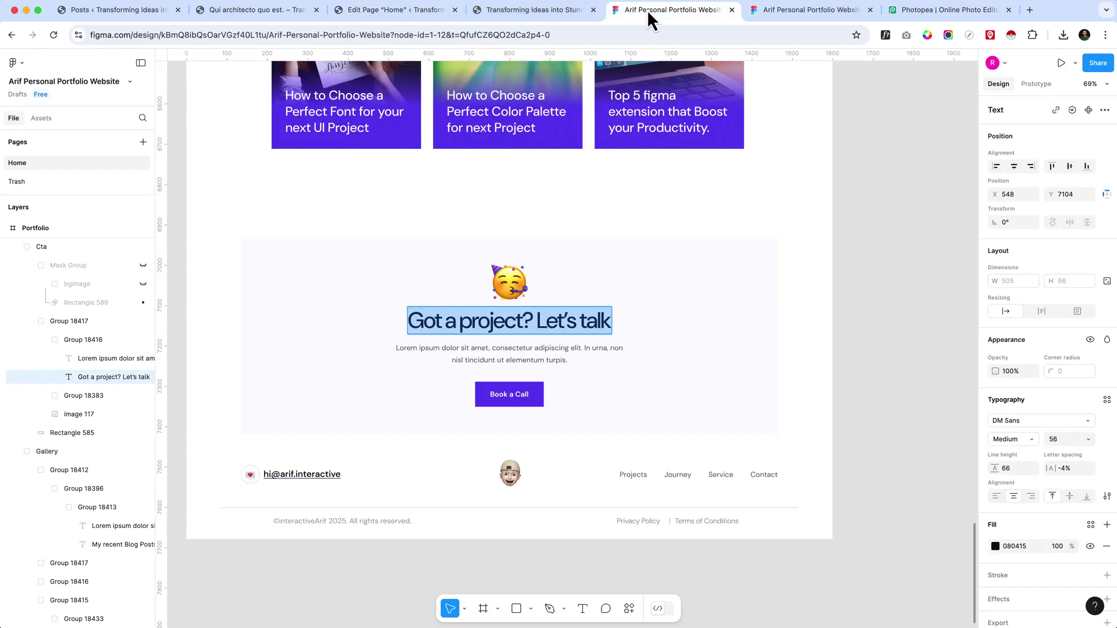
triple_click(488, 325)
left_click(388, 12)
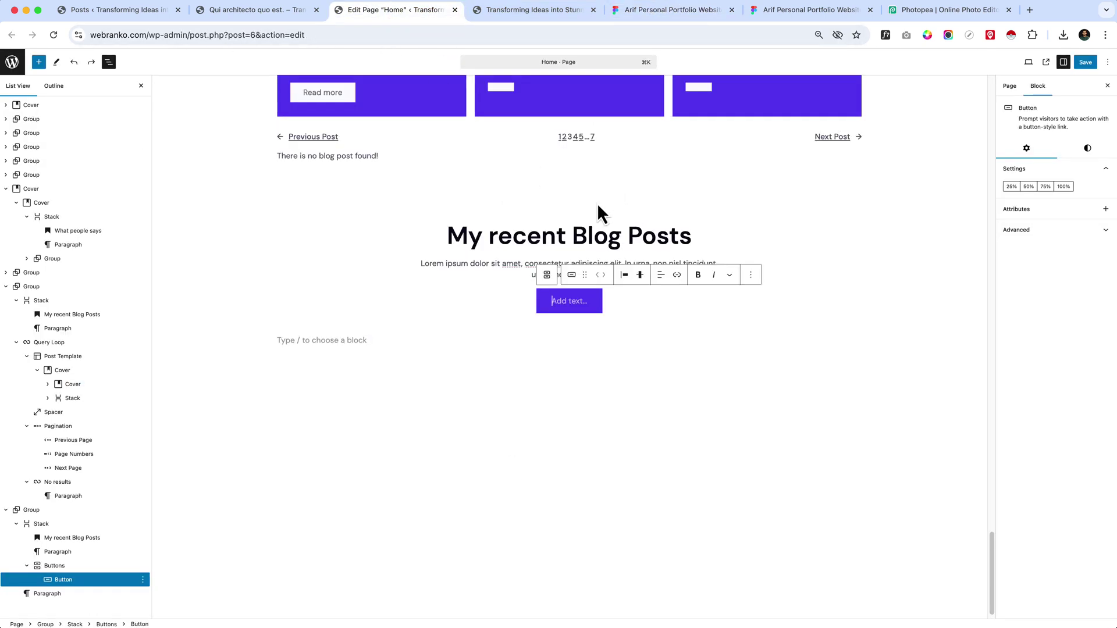
triple_click(576, 224)
key("super+v")
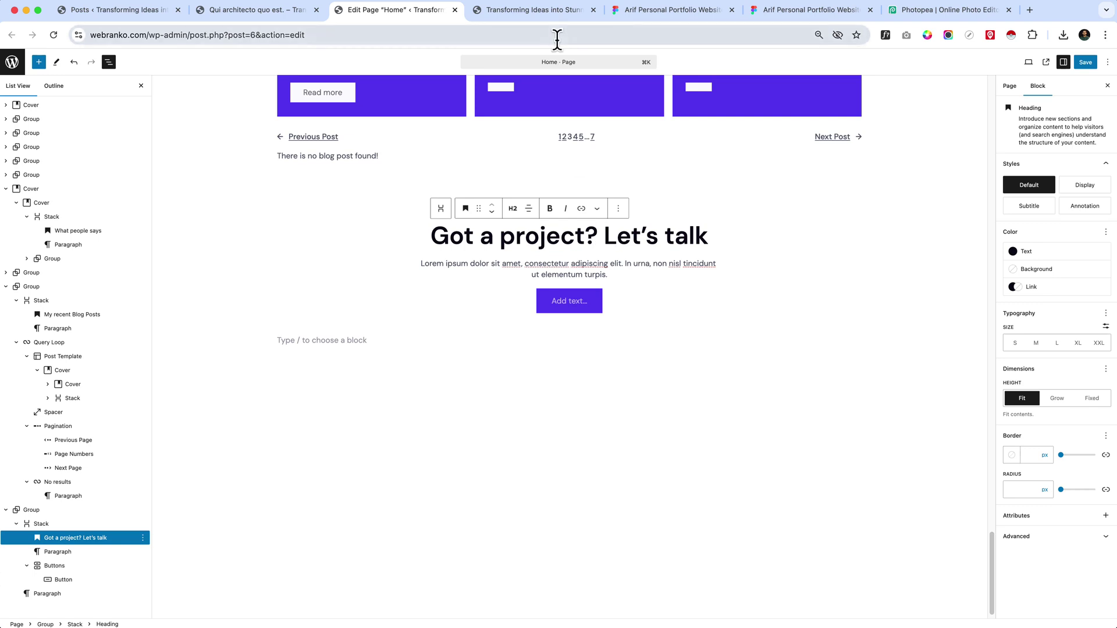
Replace the body paragraph with the design's Lorem ipsum text from Figma
left_click(643, 12)
left_click(553, 349)
double_click(553, 349)
key("super+c")
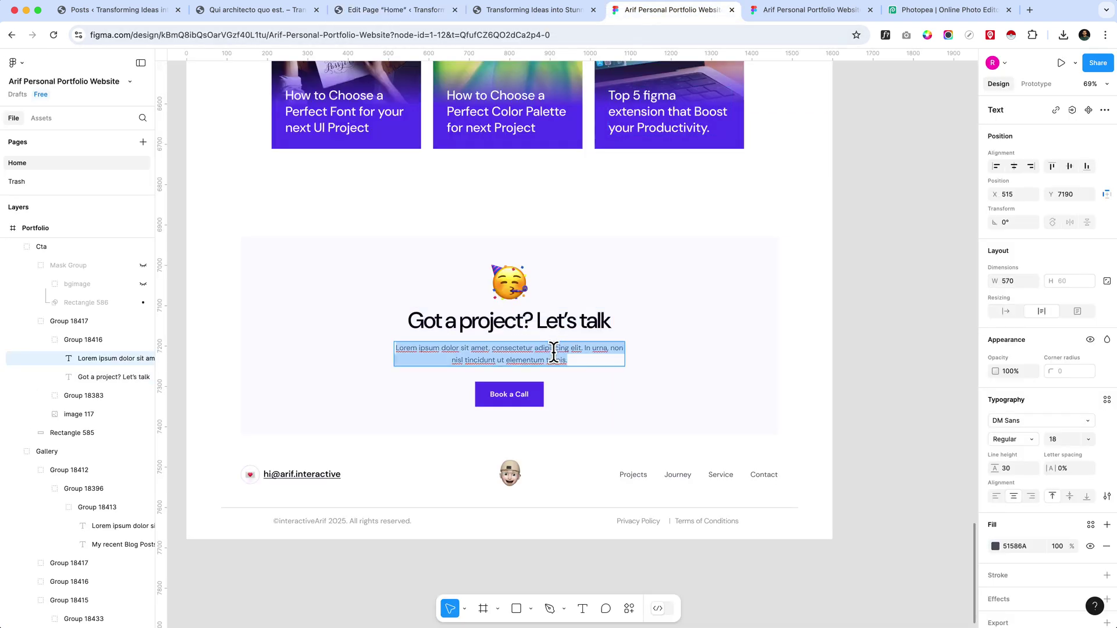
left_click(424, 11)
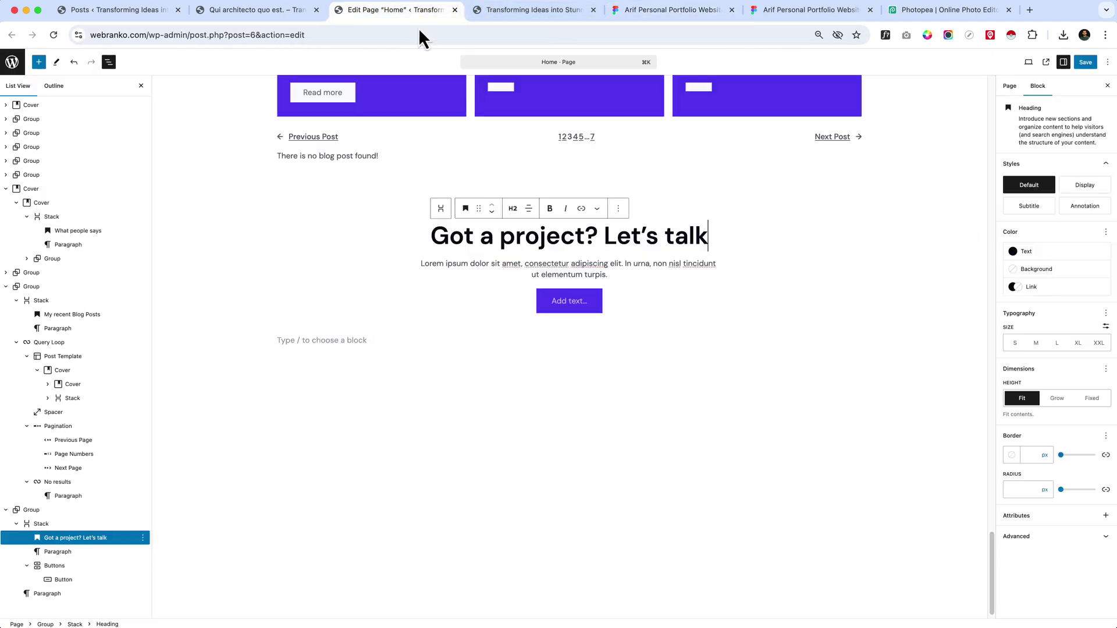
triple_click(618, 265)
key("super+v")
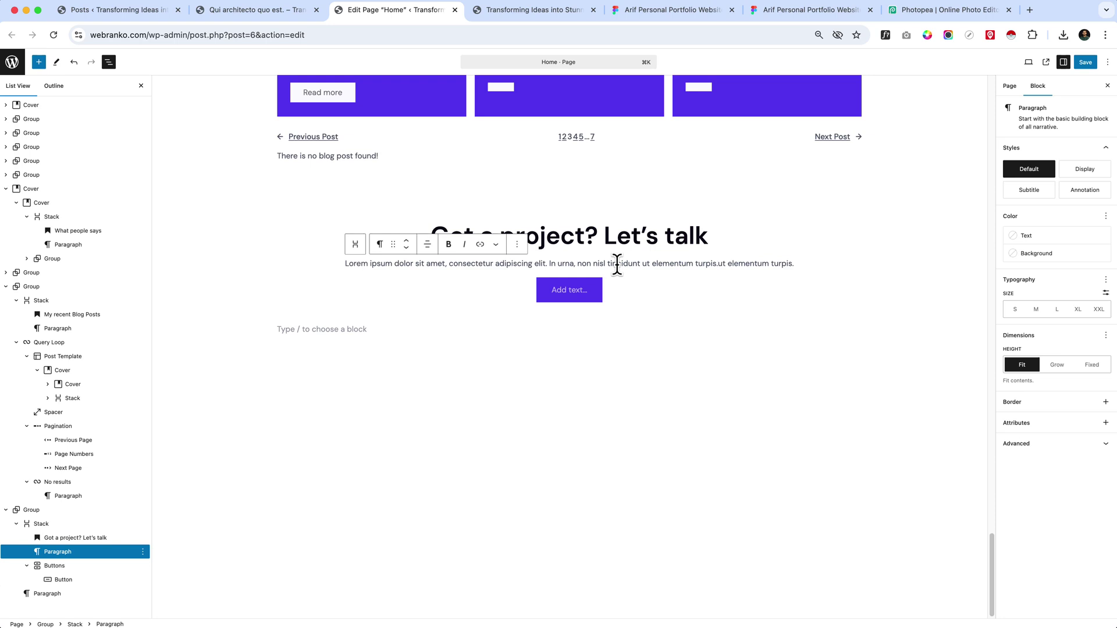
triple_click(617, 265)
key("super+v")
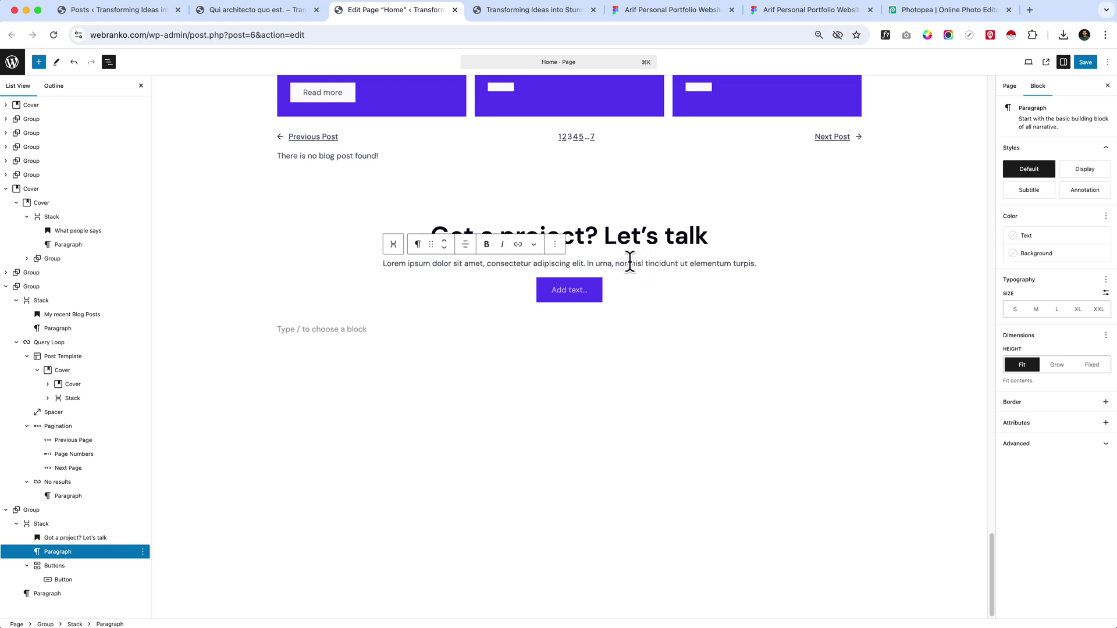
Label the empty button 'Book A Call', matching the Figma design
mouse_move(679, 321)
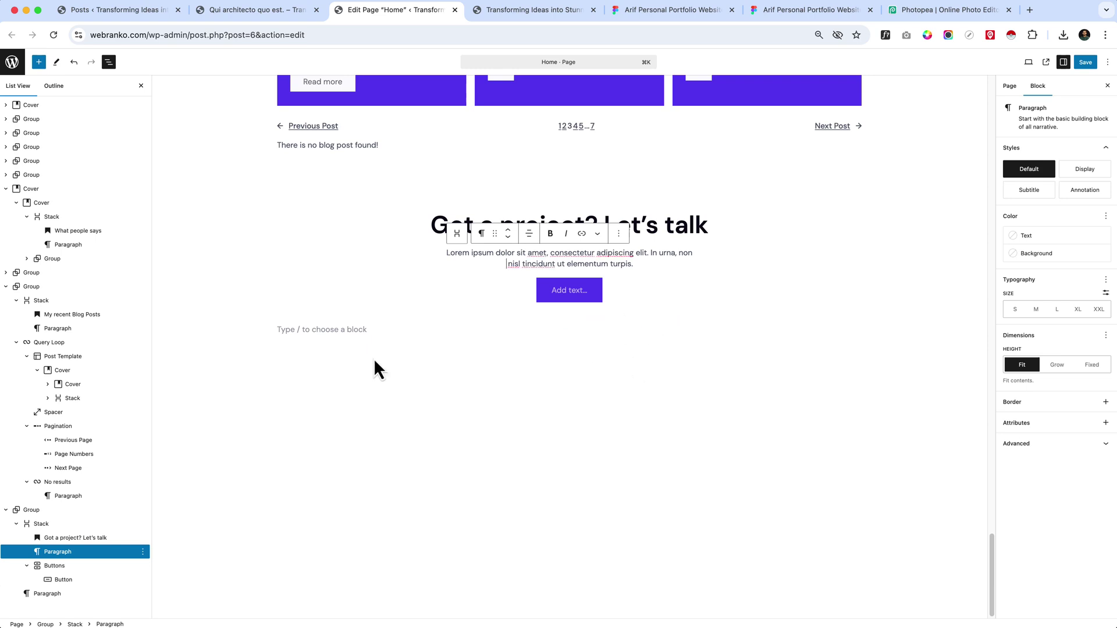
left_click(562, 291)
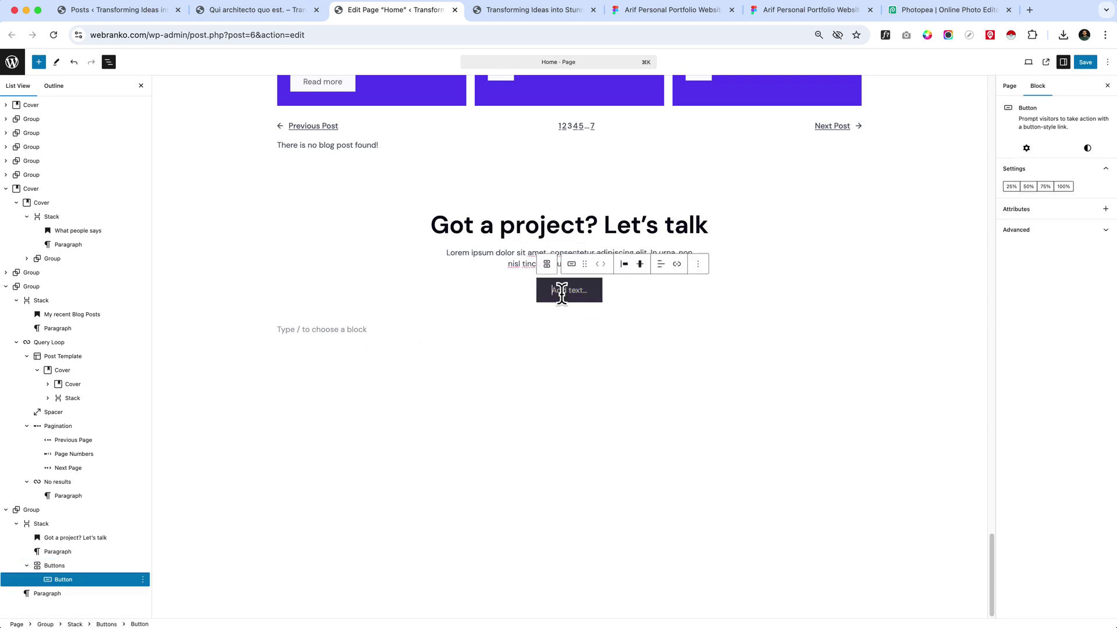
left_click(652, 12)
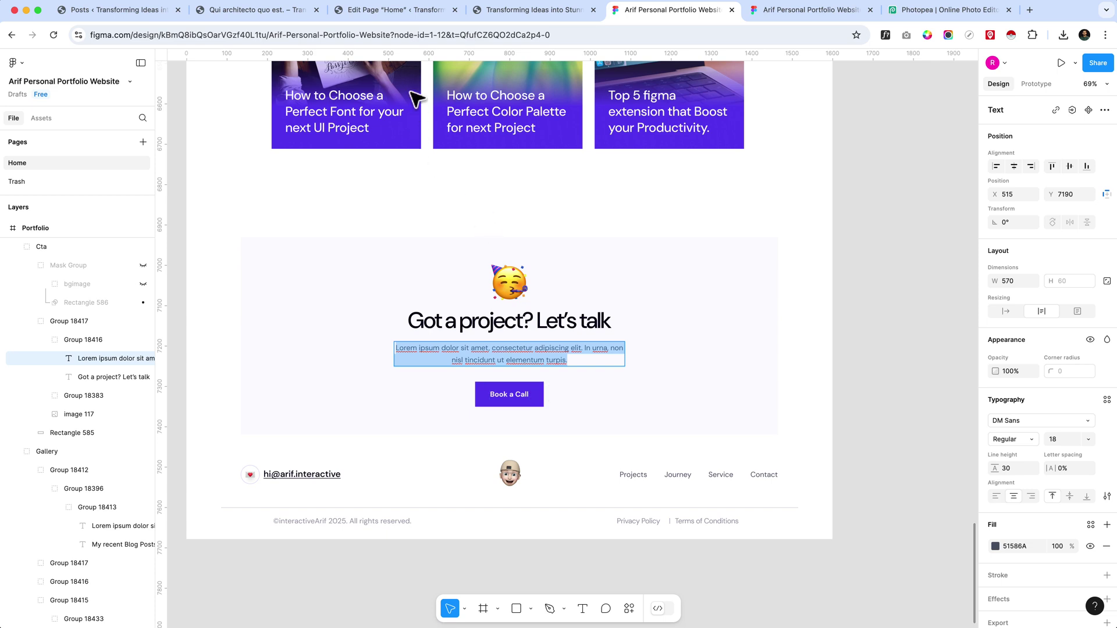
left_click(410, 11)
type("Boo")
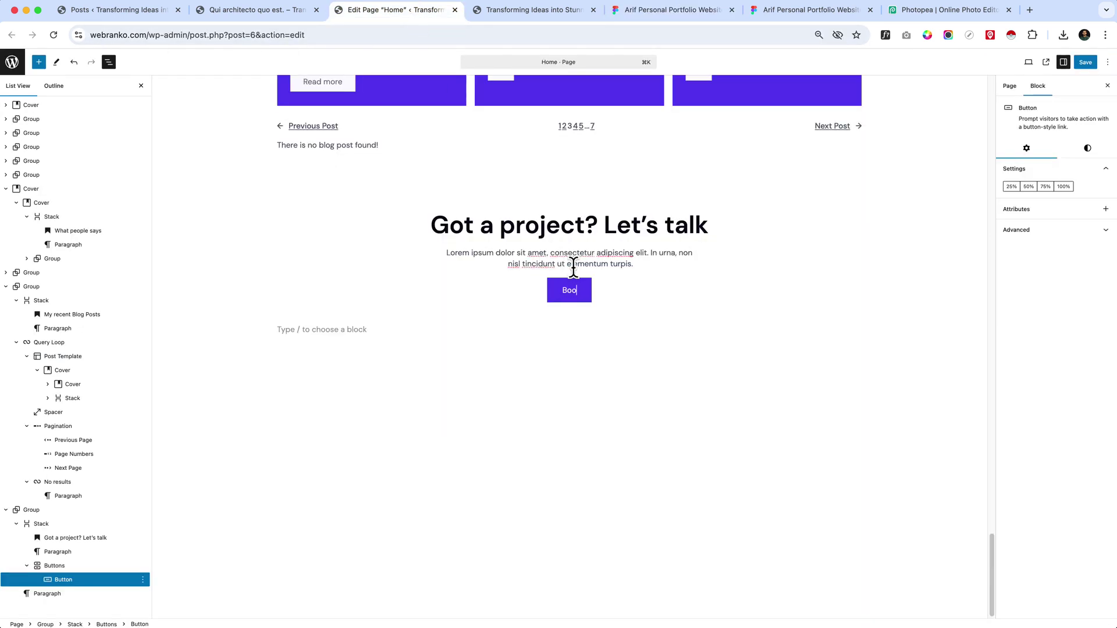
type("k A Call")
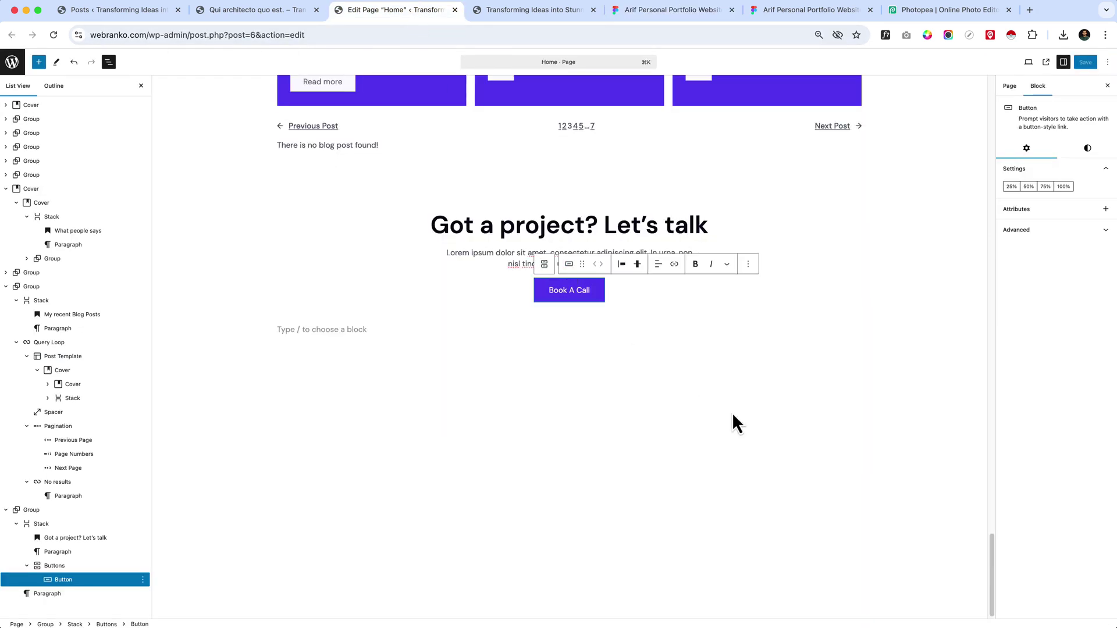
Delete the leftover empty paragraph from the CTA group
left_click(44, 512)
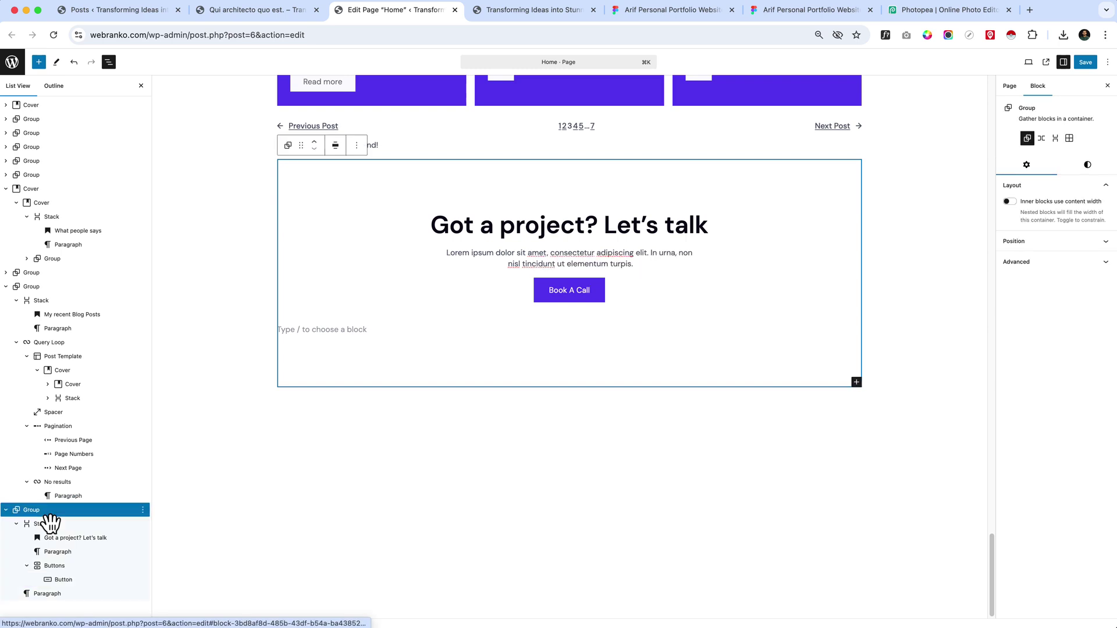
left_click(143, 594)
left_click(160, 571)
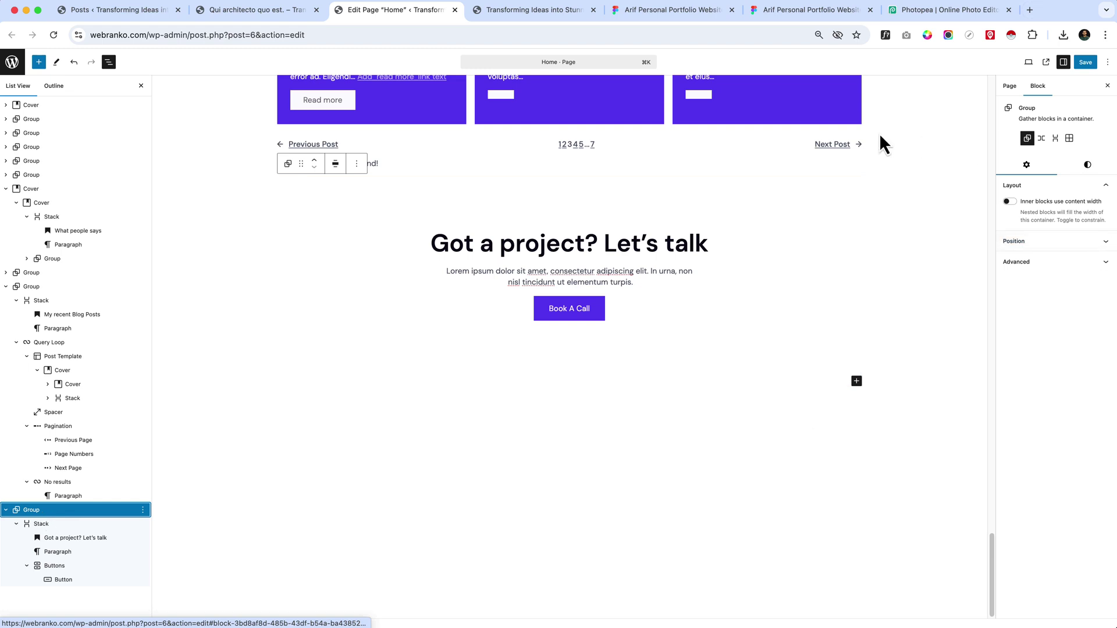
Upload bgimage.svg with alt text bg-image and set it as the group's background image
left_click(1088, 166)
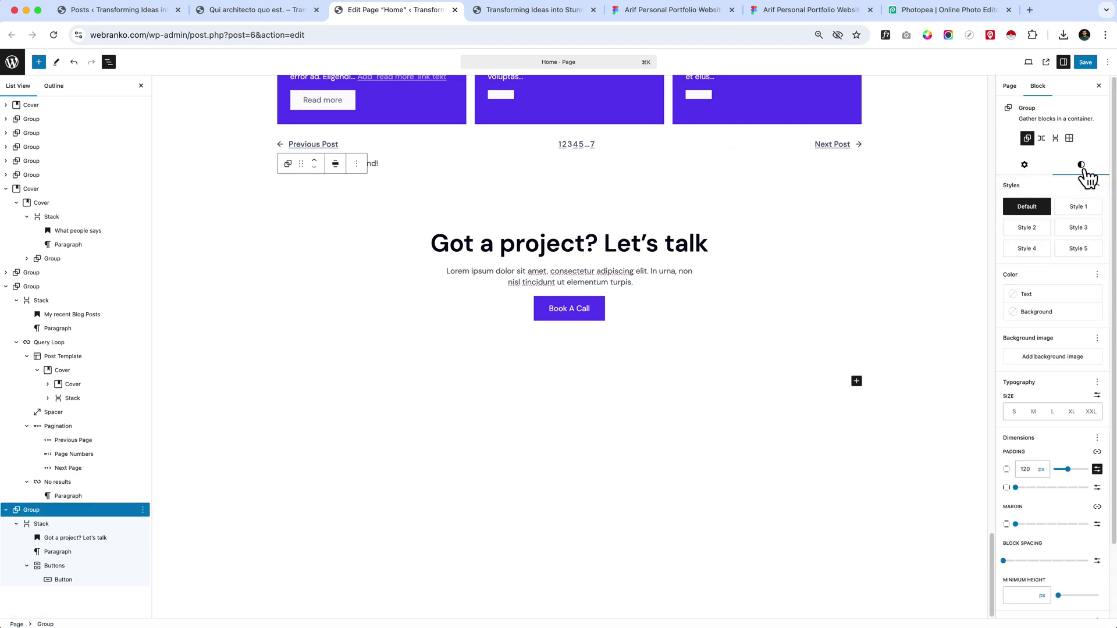
left_click(1037, 312)
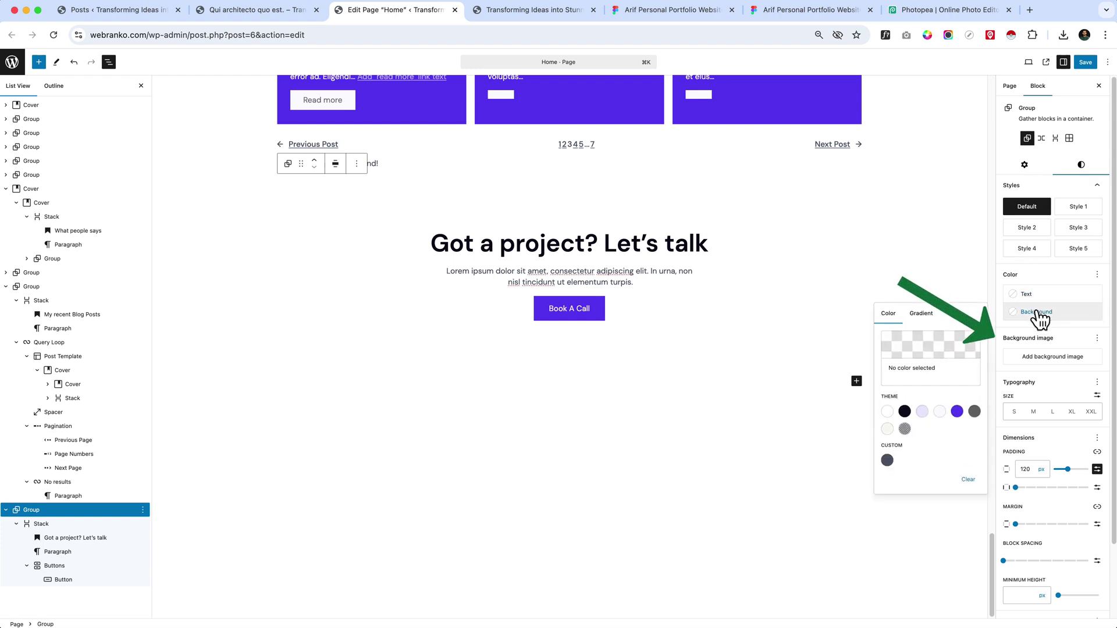
left_click(1022, 361)
left_click(1037, 383)
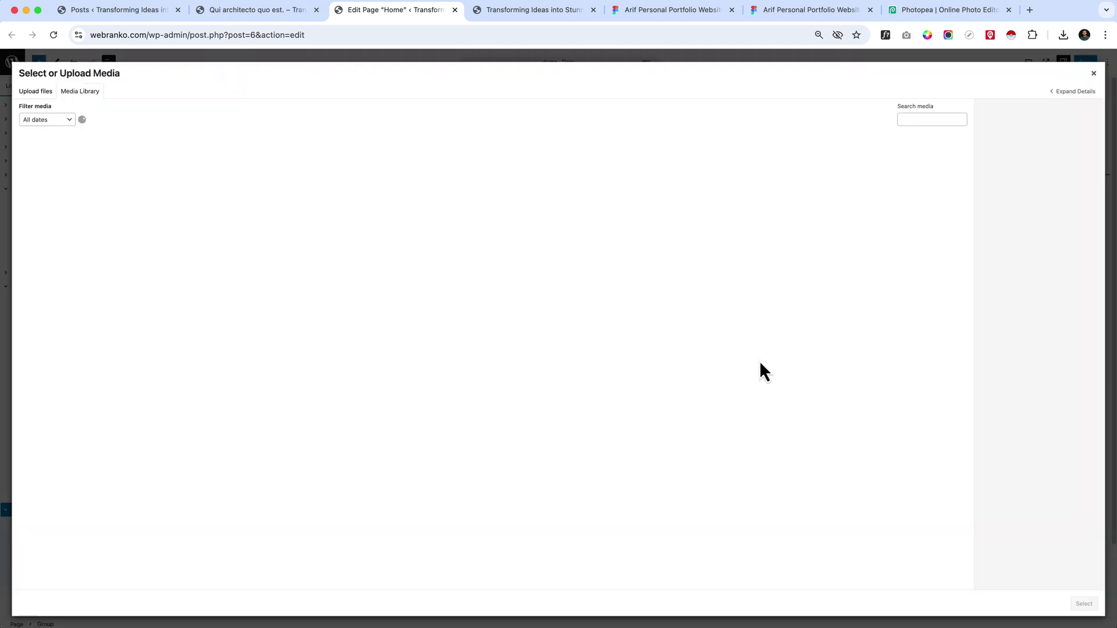
left_click(1062, 35)
left_click_drag(839, 156, 607, 265)
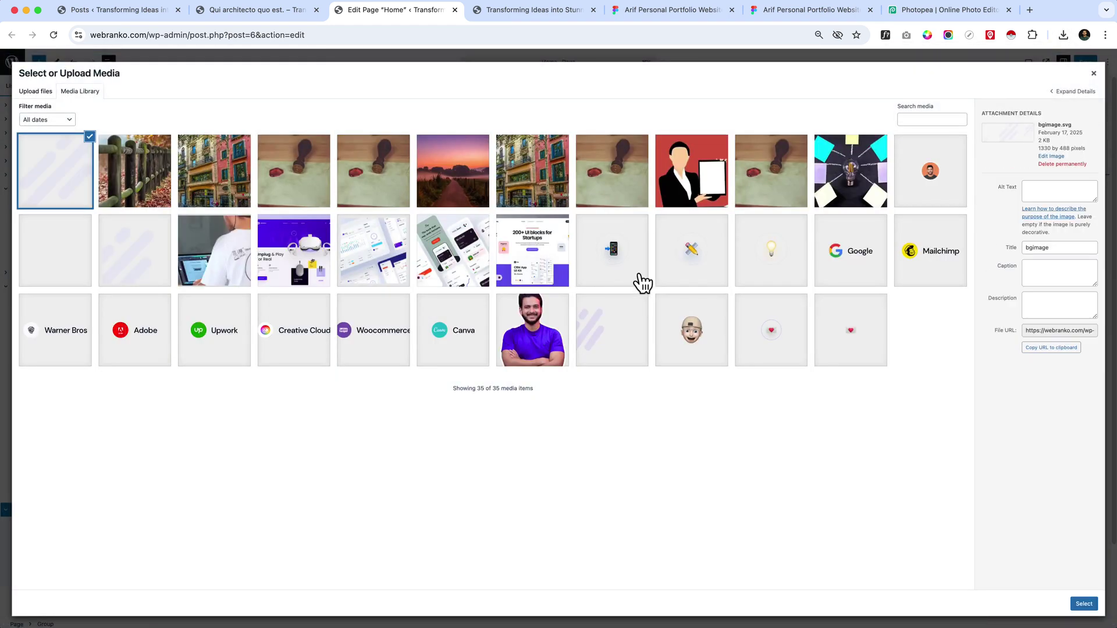
left_click(1057, 195)
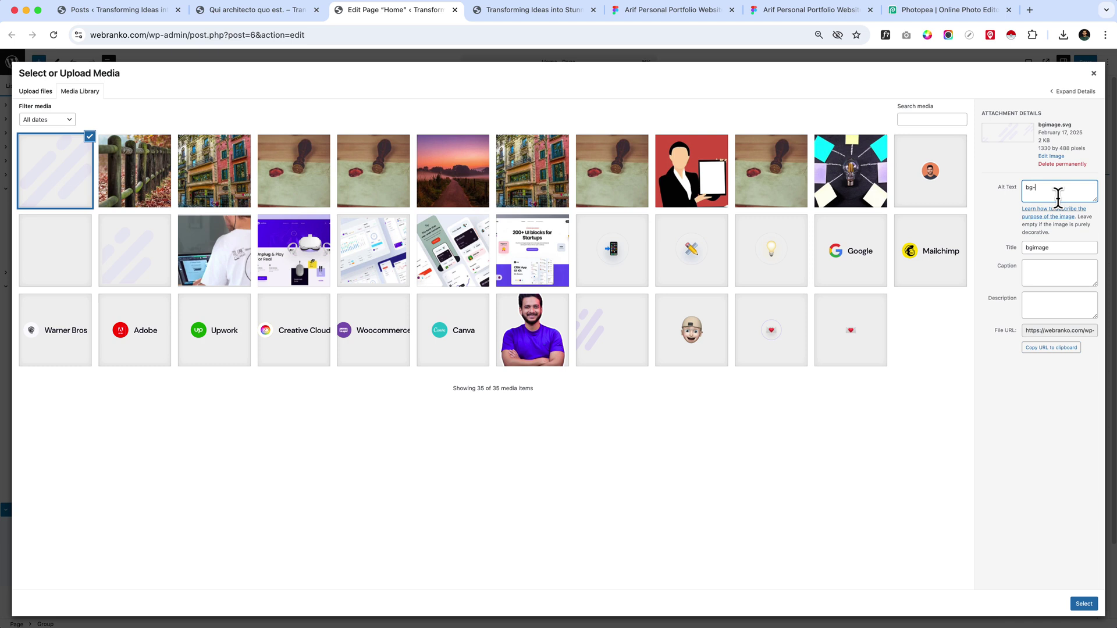
left_click(1011, 411)
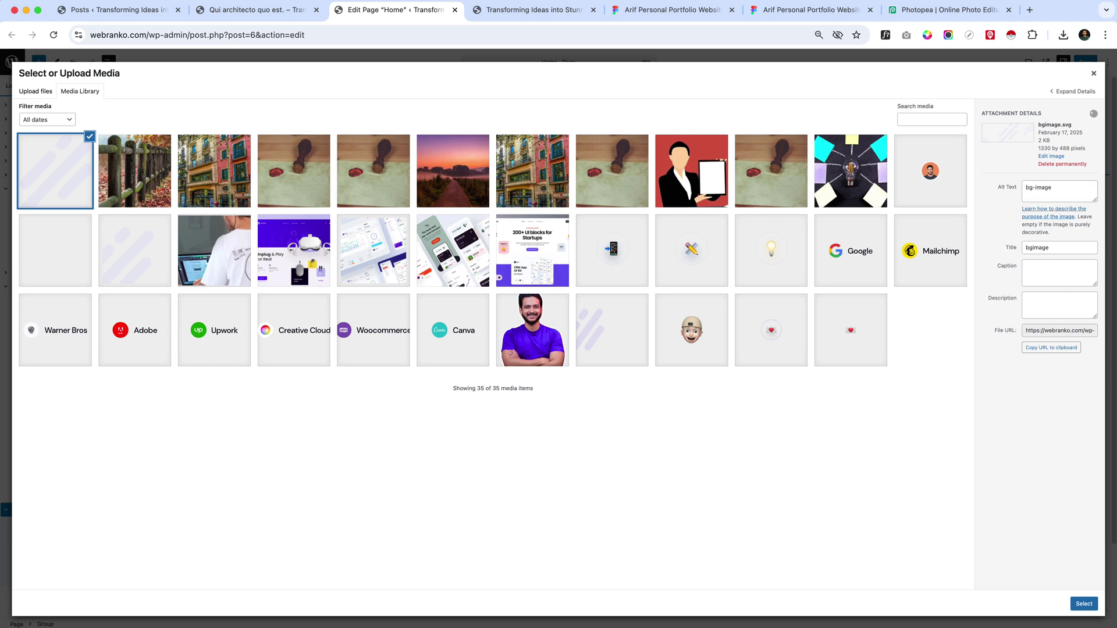
left_click(1083, 604)
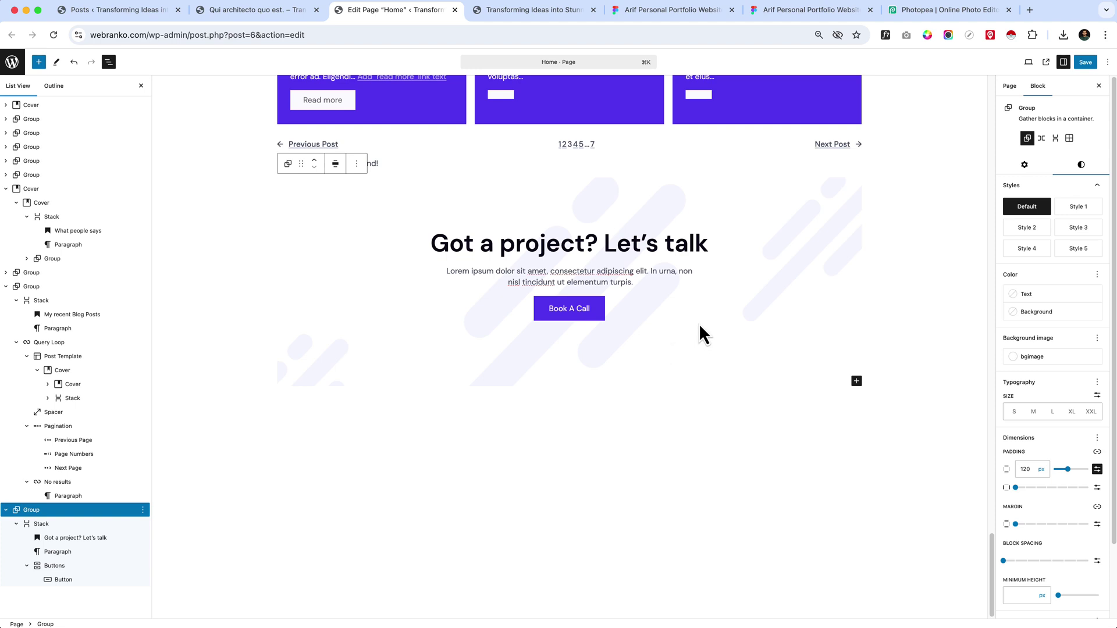
Give the CTA group the pale Accent 2 background colour
left_click(1045, 314)
left_click(943, 414)
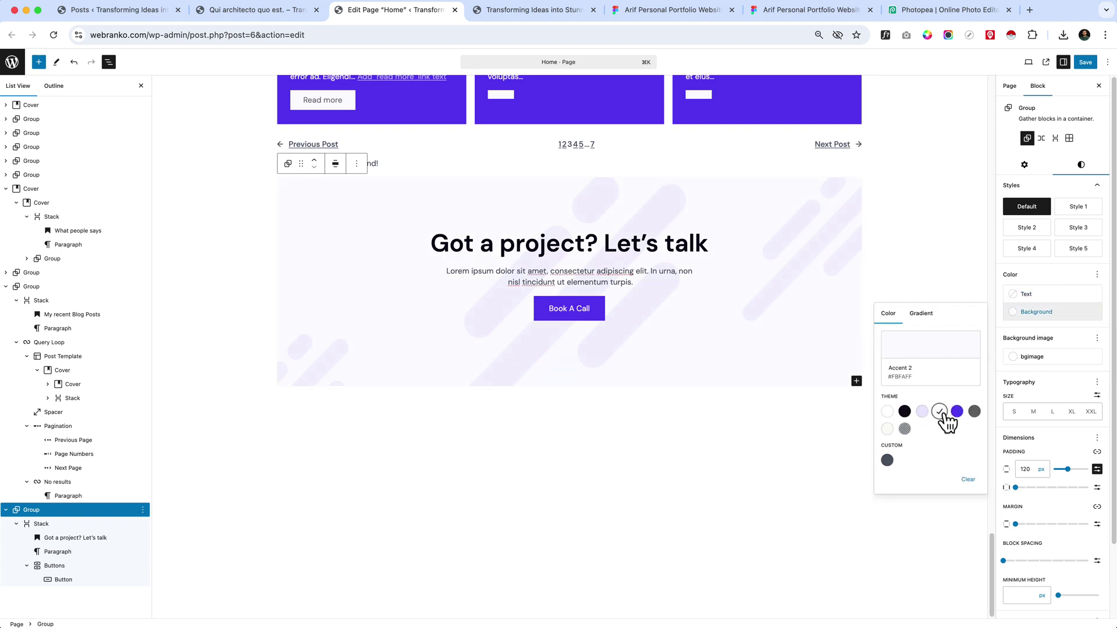
key("Escape")
key("Escape")
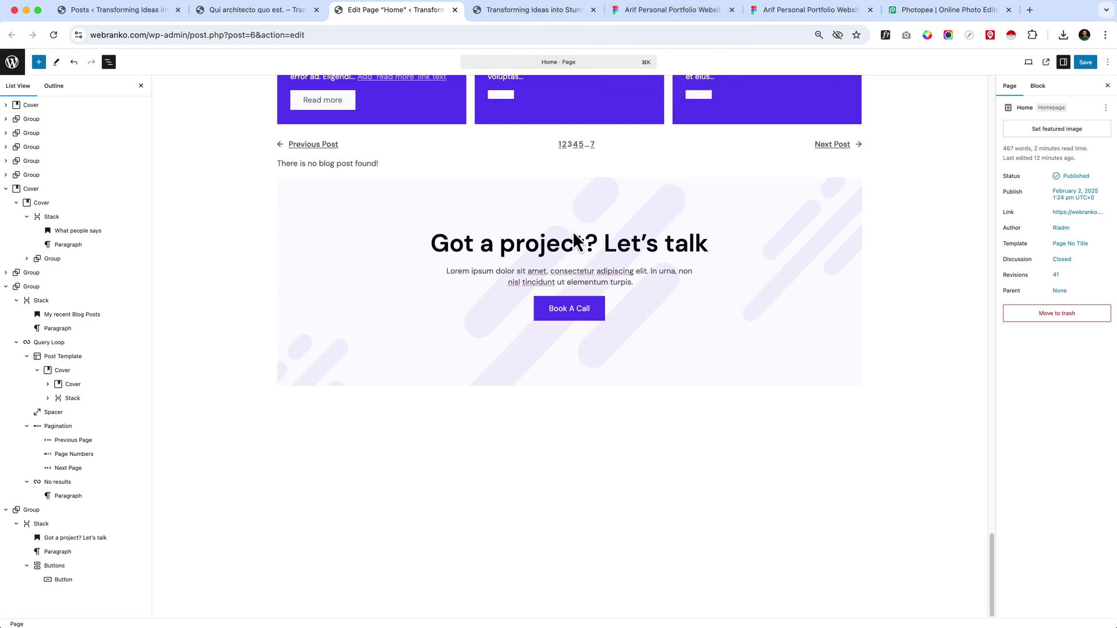
Unhide the Mask Group and bgimage stripes in Figma for comparison
left_click(652, 15)
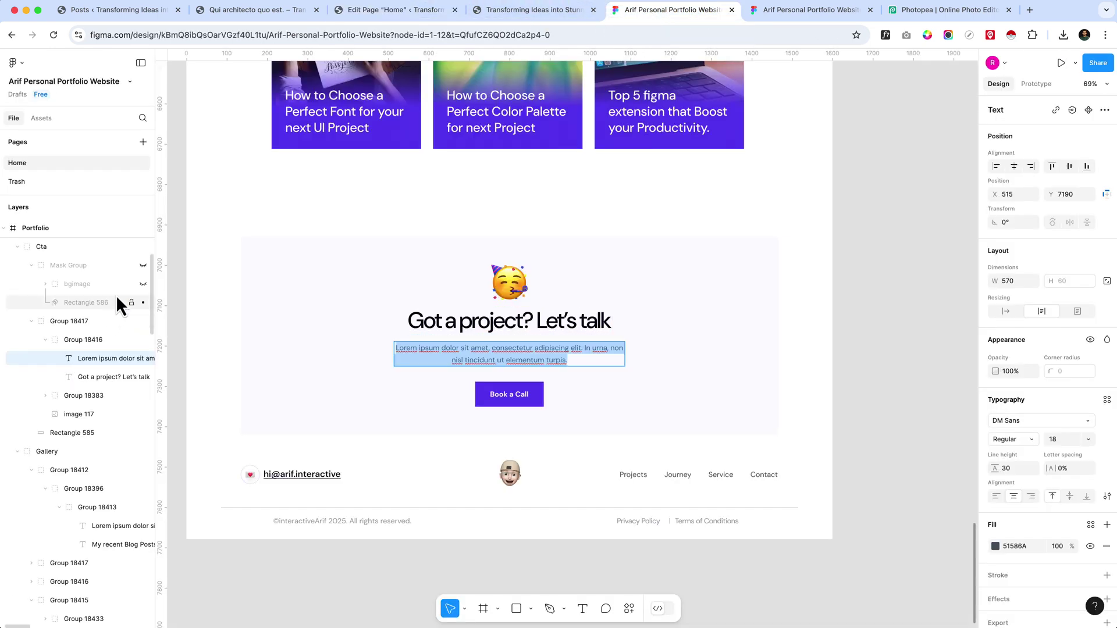
left_click(143, 265)
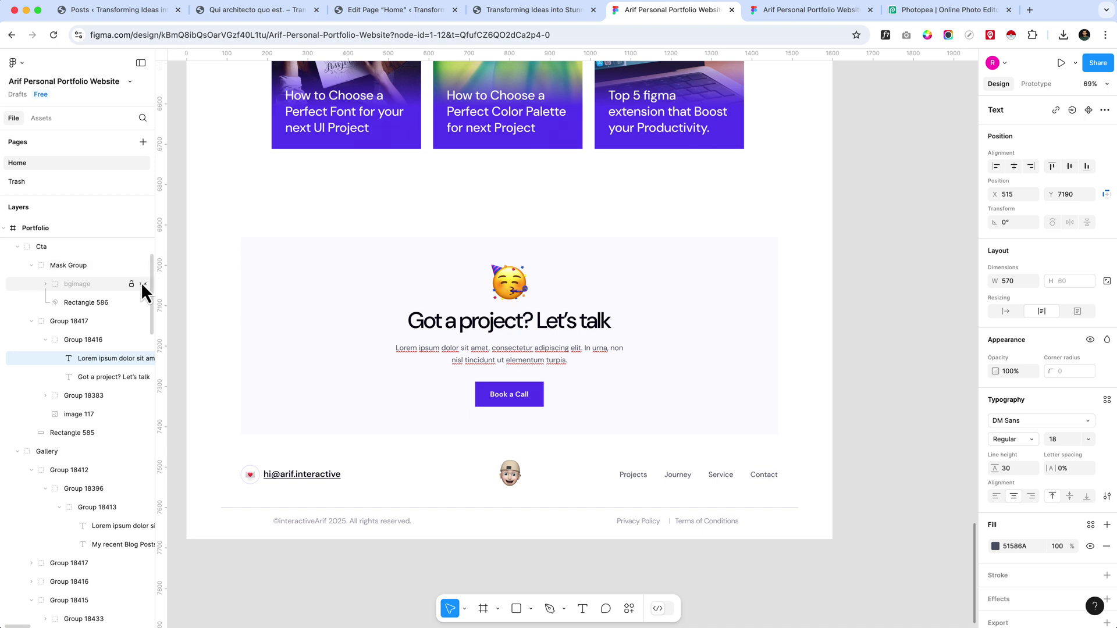
left_click(143, 284)
key("Return")
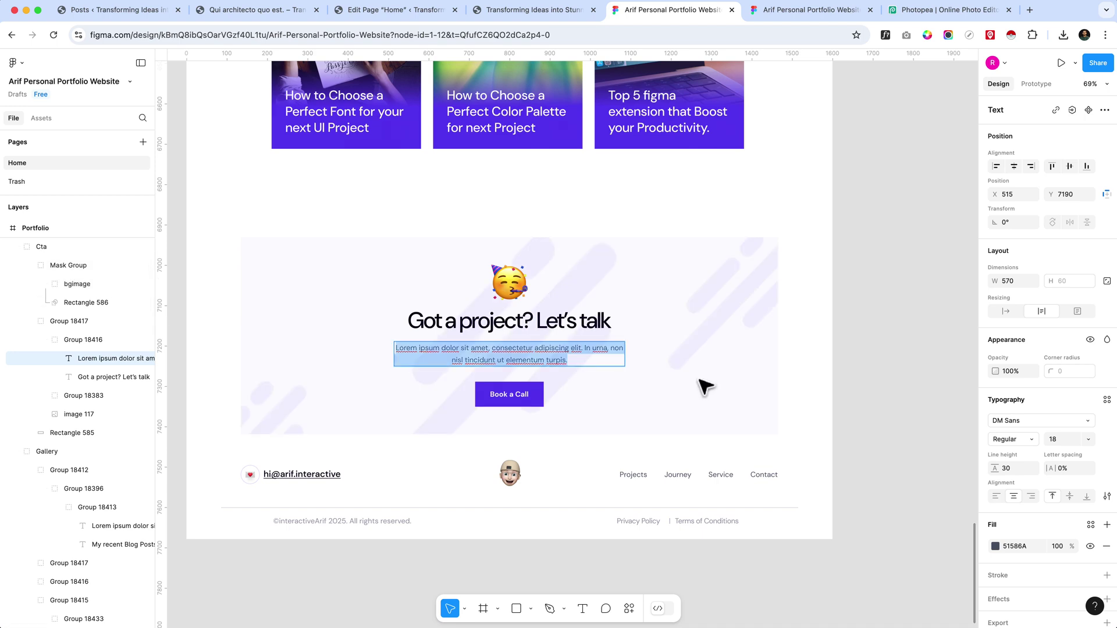
key("Escape")
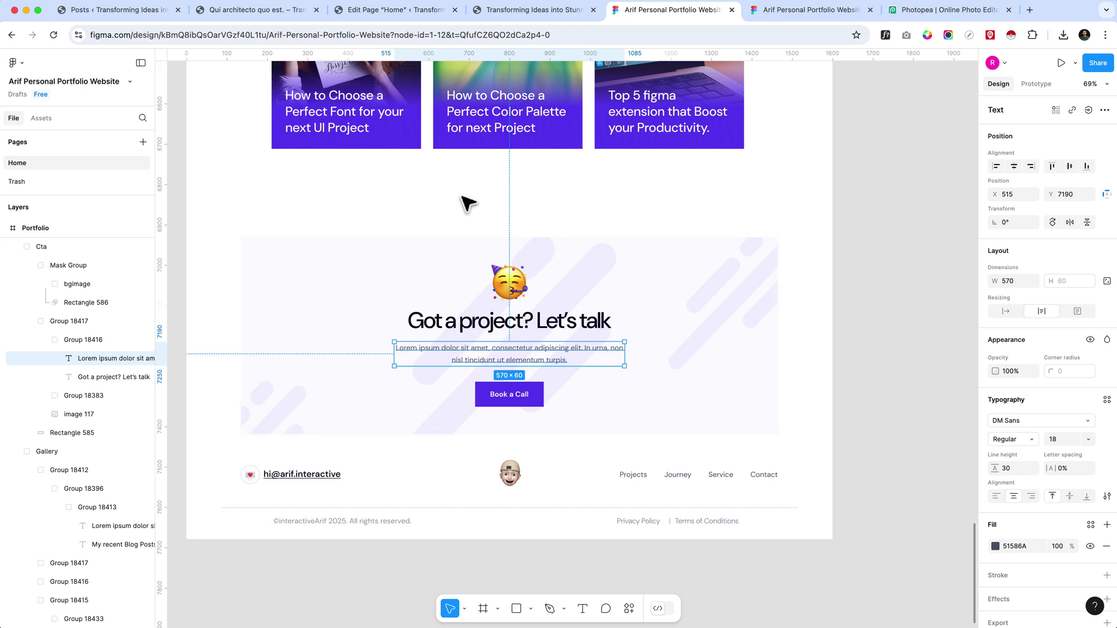
Unlink the CTA group's margins and set its top margin to Large
left_click(396, 9)
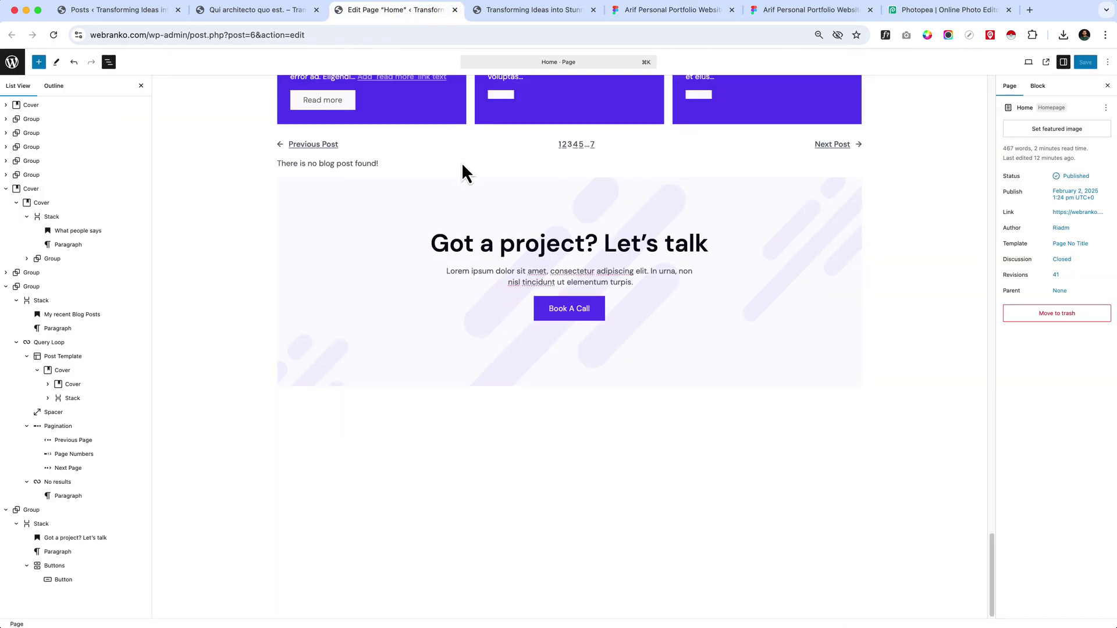
left_click(52, 511)
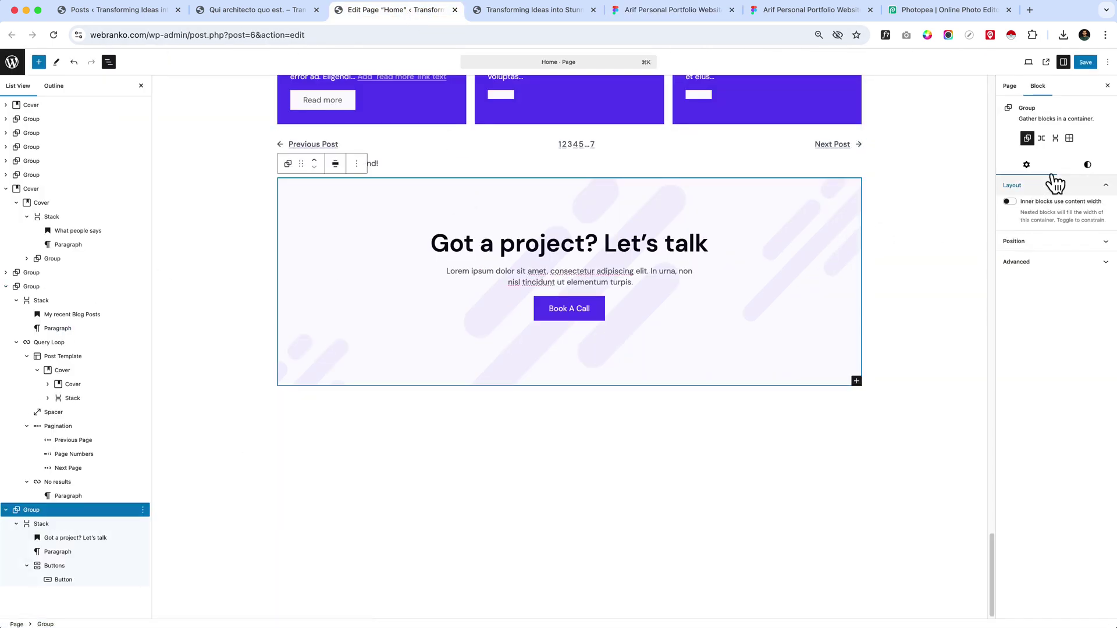
left_click(1088, 165)
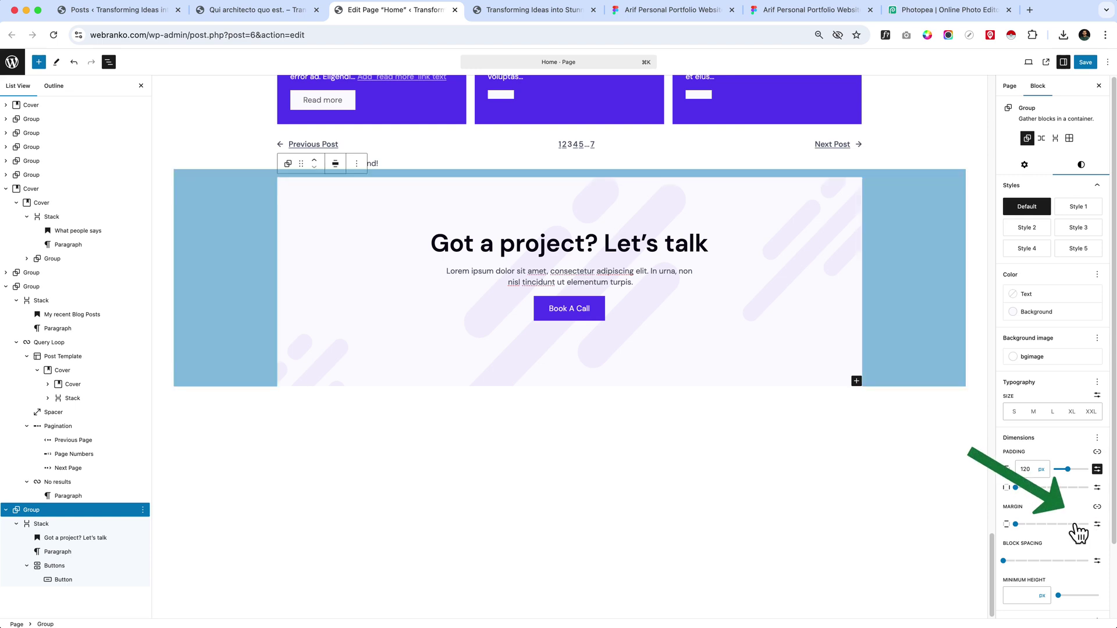
left_click(1096, 507)
left_click(1057, 524)
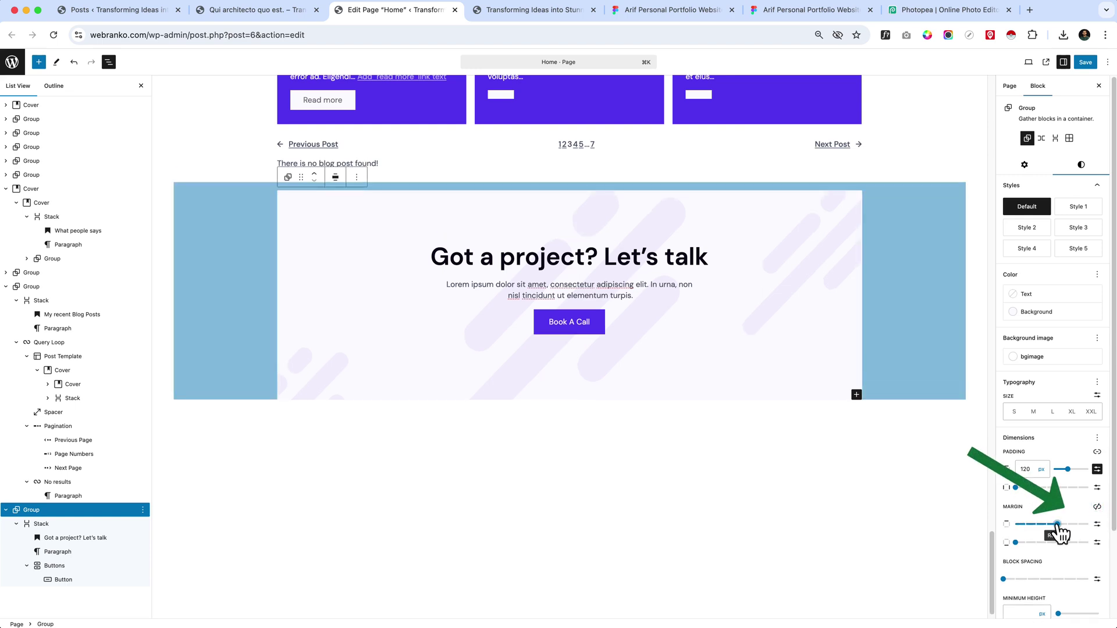
left_click_drag(1057, 526, 1067, 524)
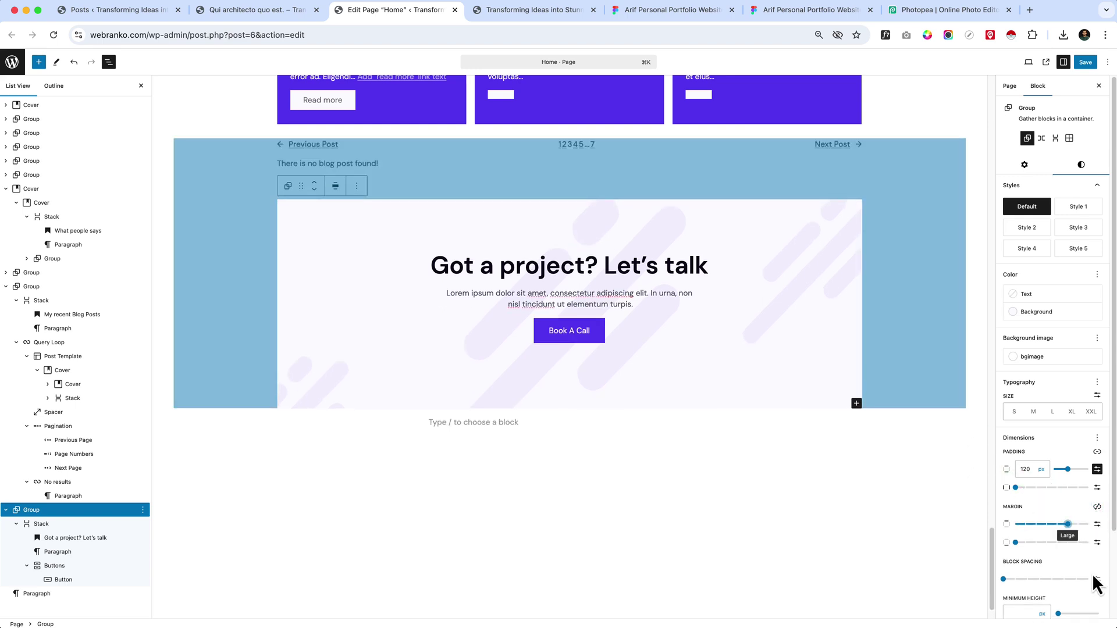
Save the Home page and reload the live homepage
left_click(1085, 62)
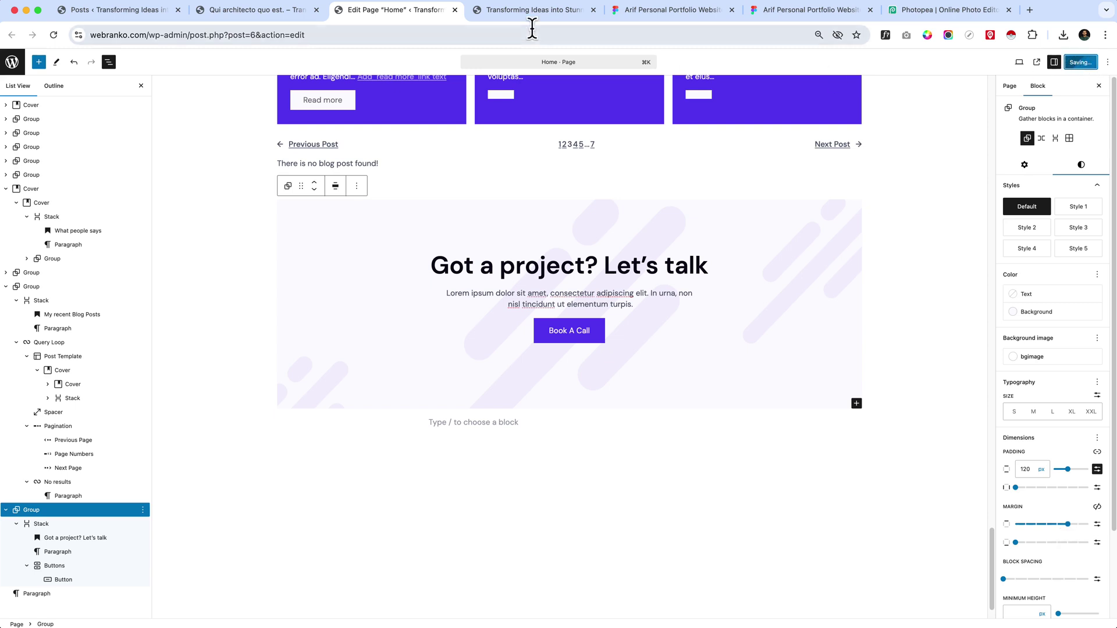
left_click(527, 11)
key("super+l")
key("Return")
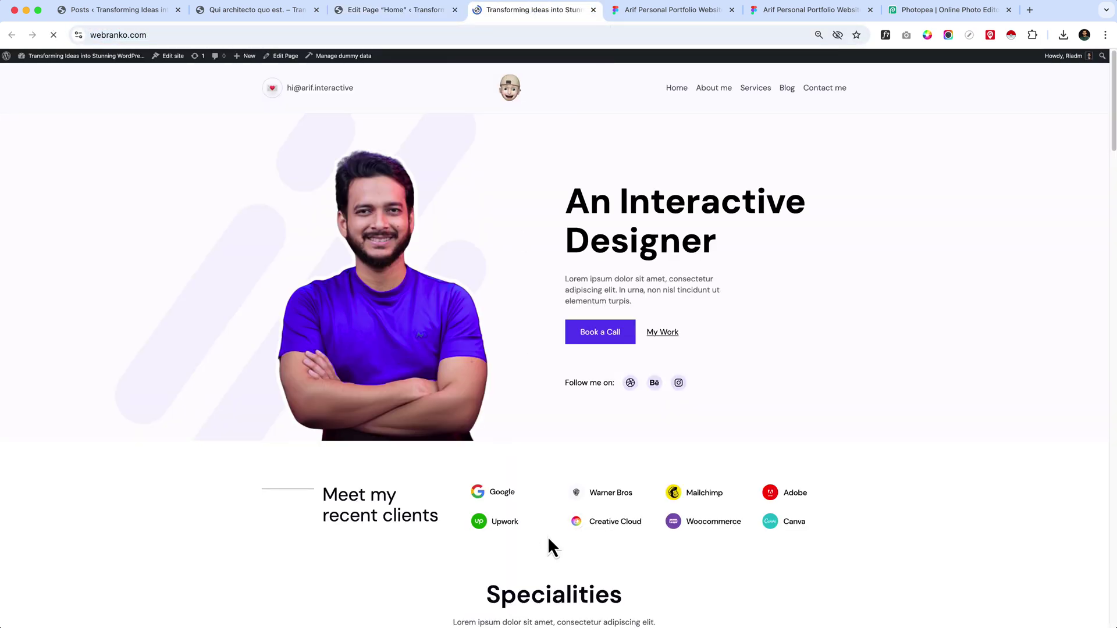
key("super+0")
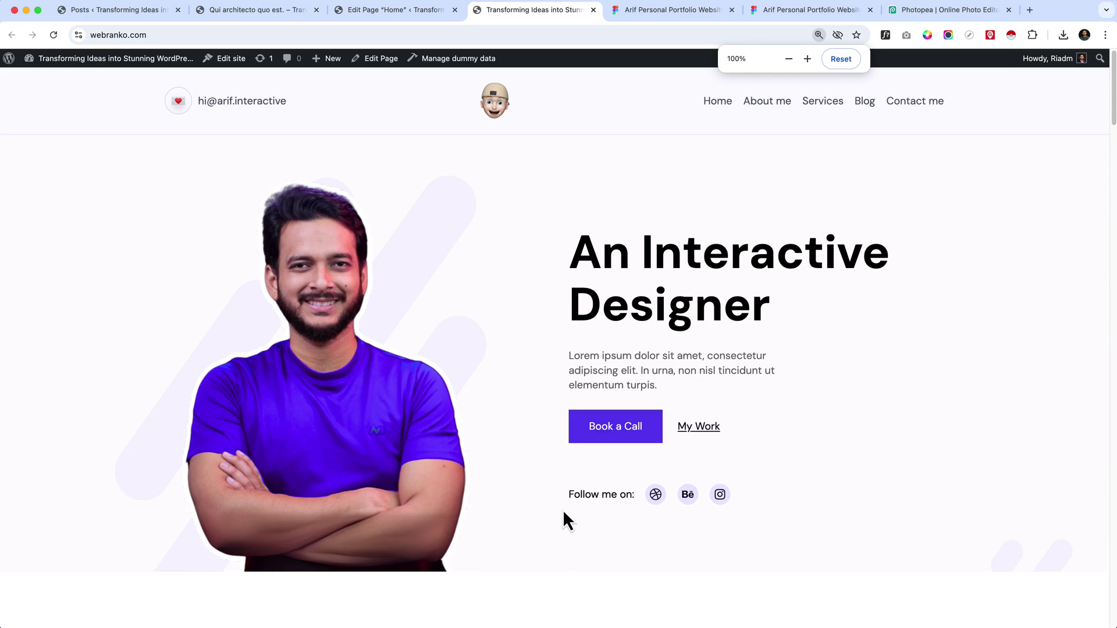
scroll(563, 510, "down", 10)
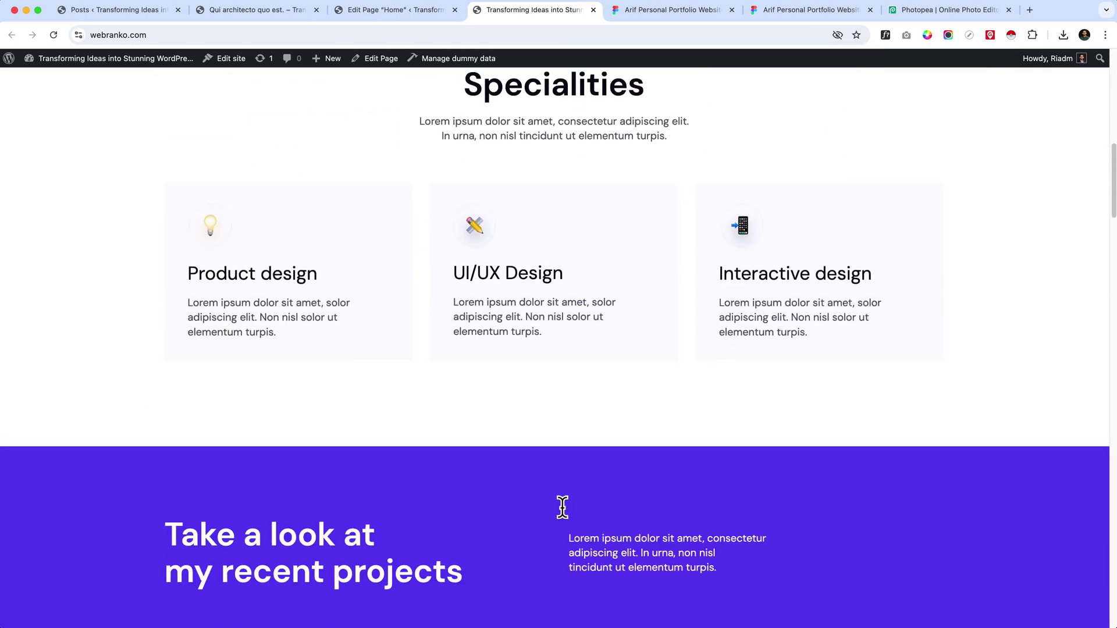
scroll(562, 507, "down", 15)
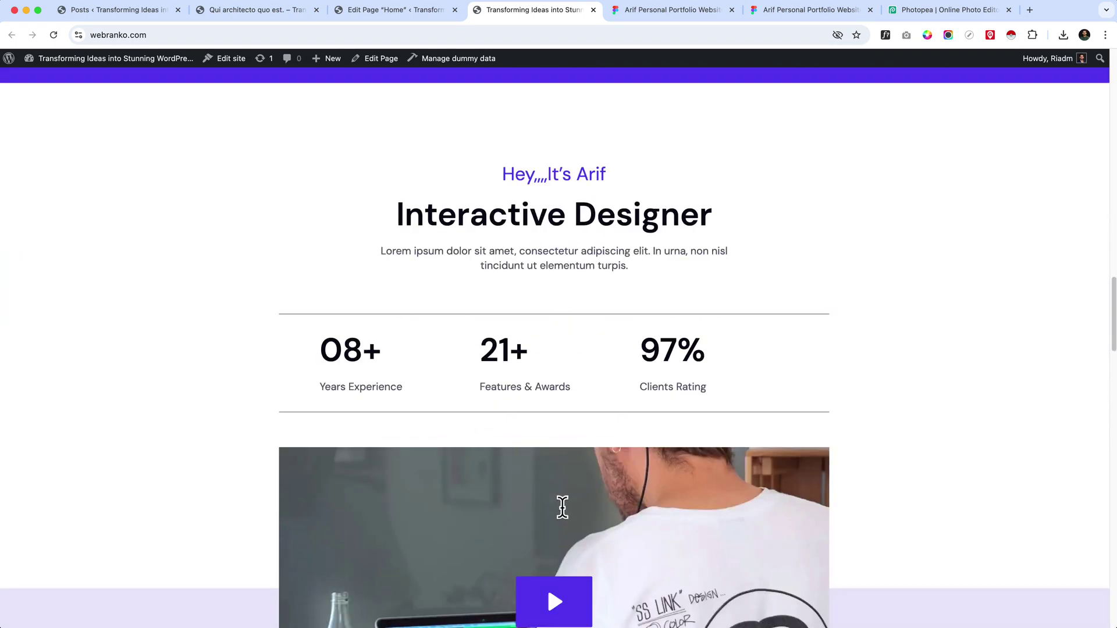
scroll(562, 507, "down", 15)
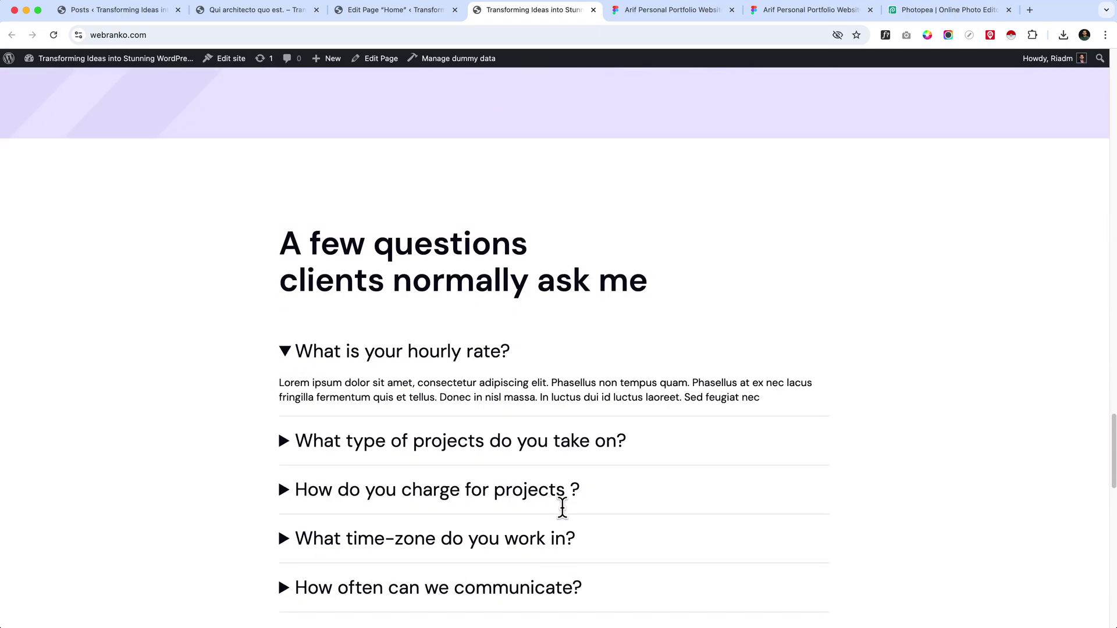
scroll(562, 507, "down", 18)
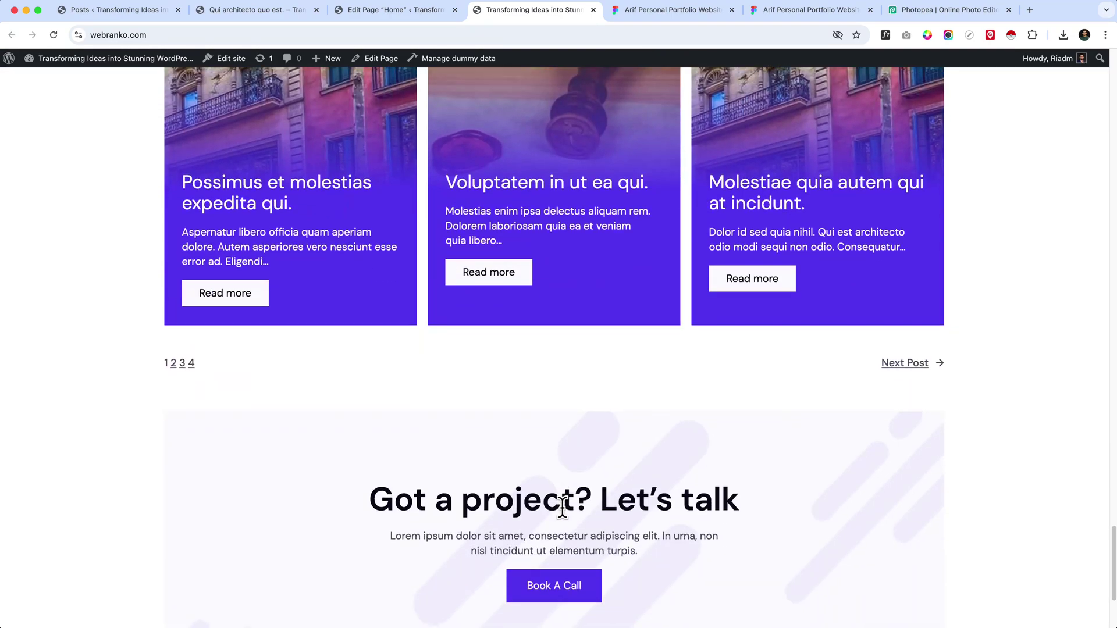
scroll(563, 507, "down", 5)
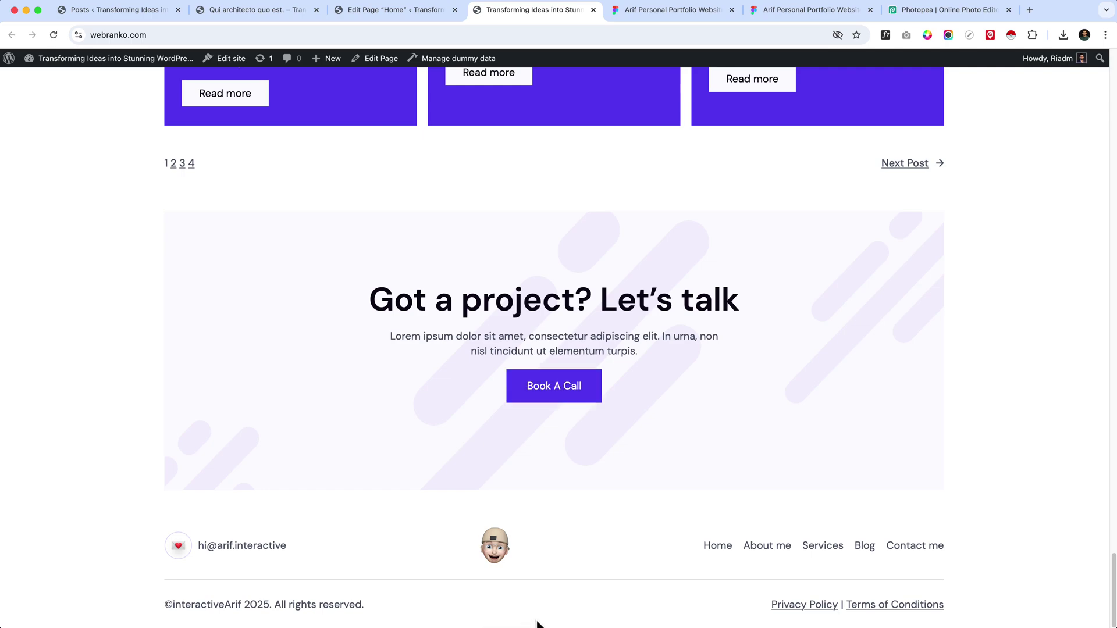
scroll(587, 549, "up", 20)
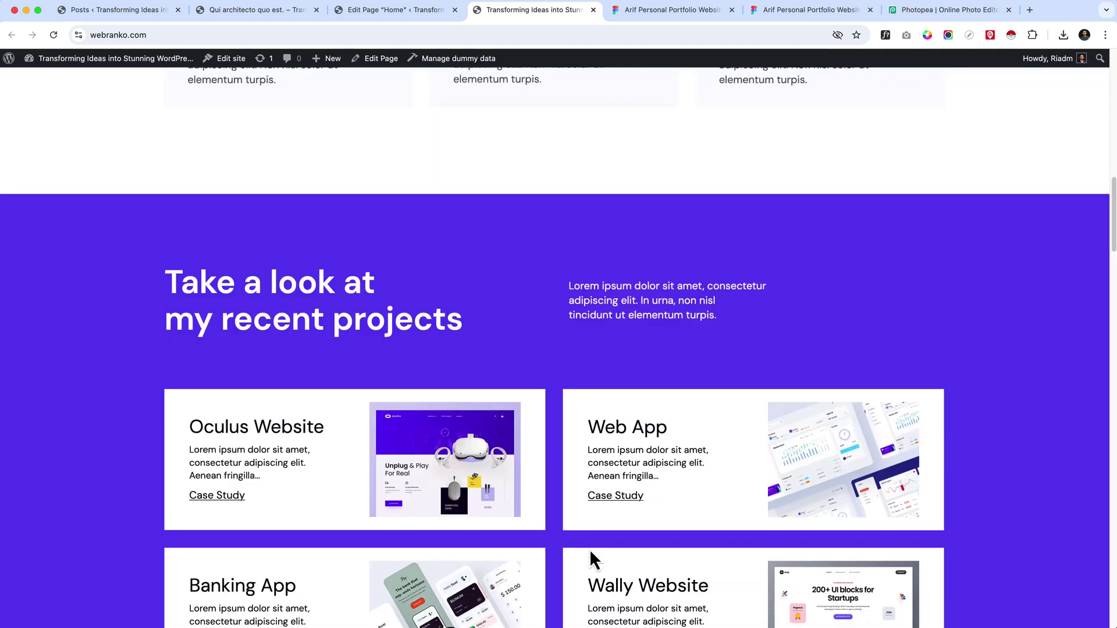
scroll(589, 549, "up", 15)
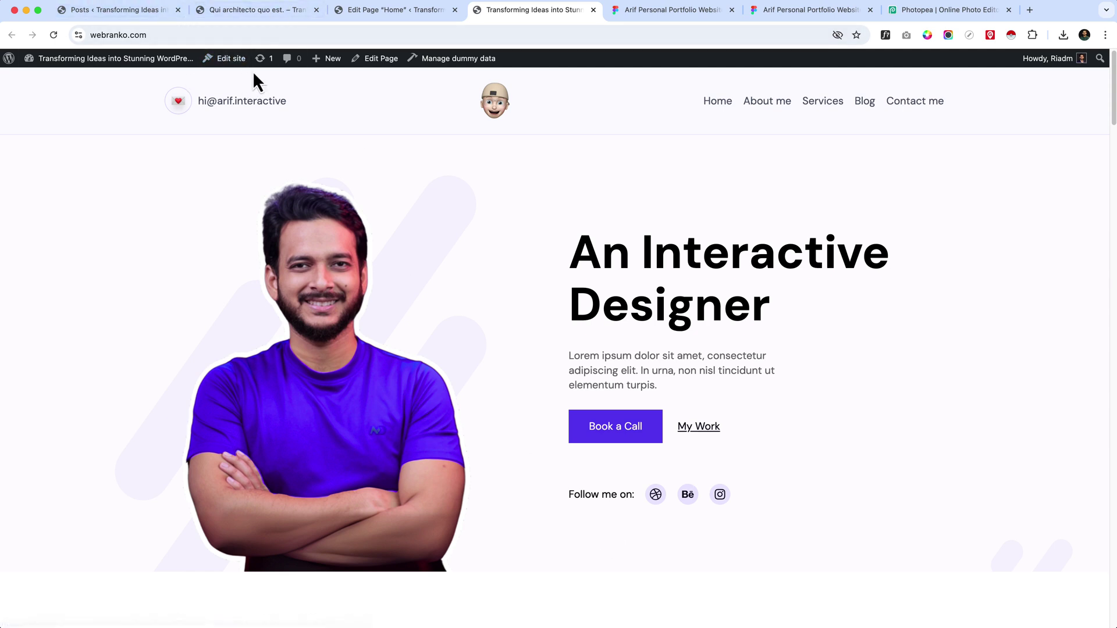
Open Edit site in a new tab and browse its Templates list (Index, Page: 404, Pages)
right_click(224, 58)
left_click(242, 61)
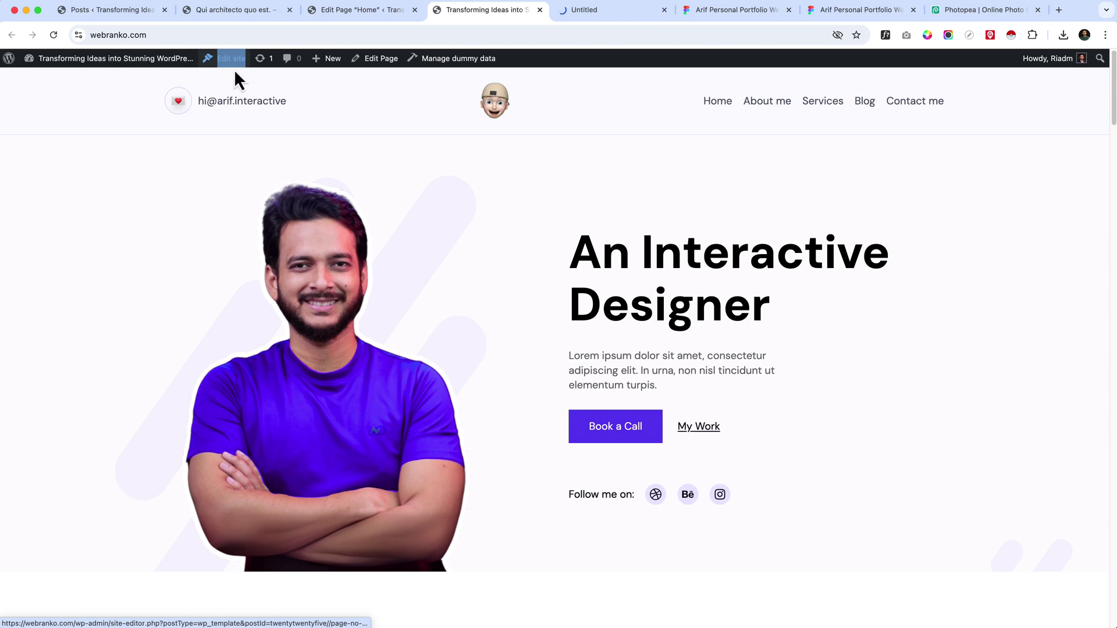
left_click_drag(595, 10, 499, 15)
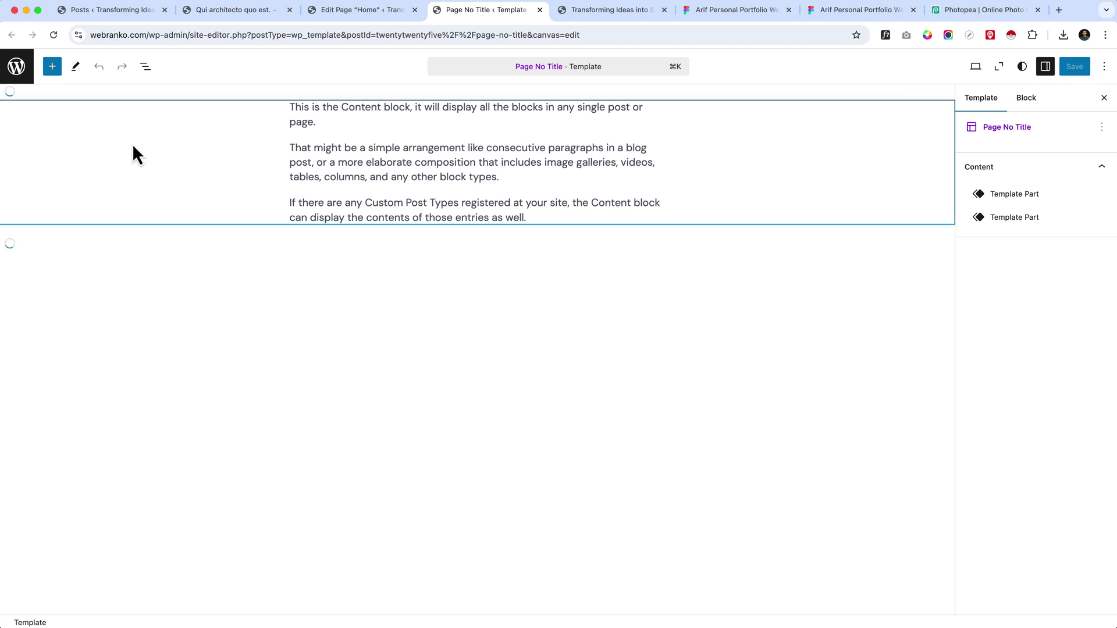
left_click(16, 69)
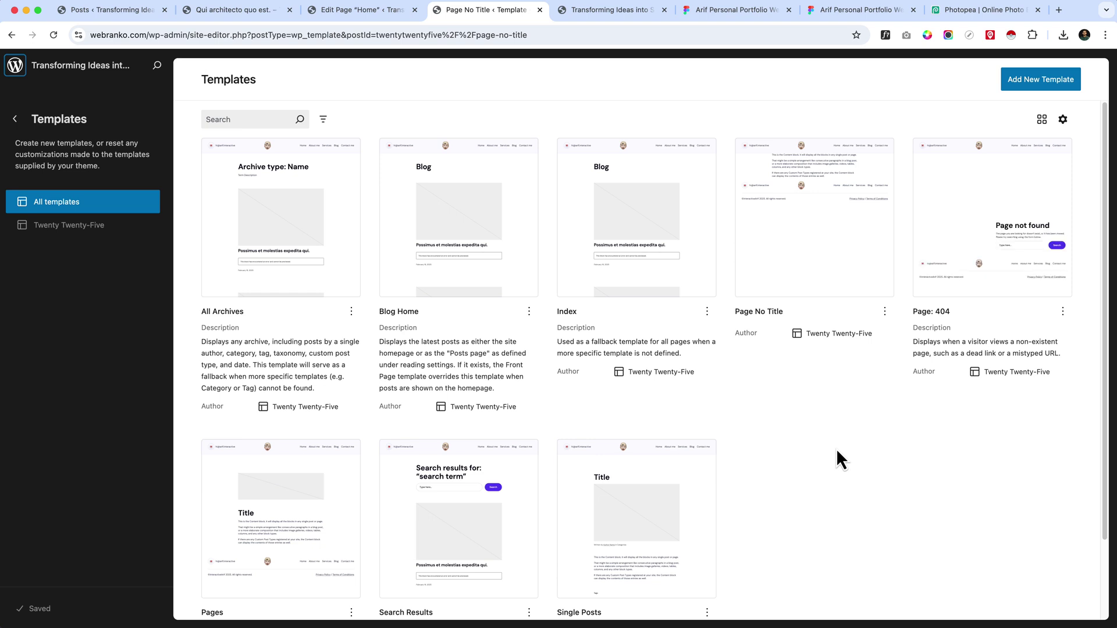
scroll(837, 451, "down", 3)
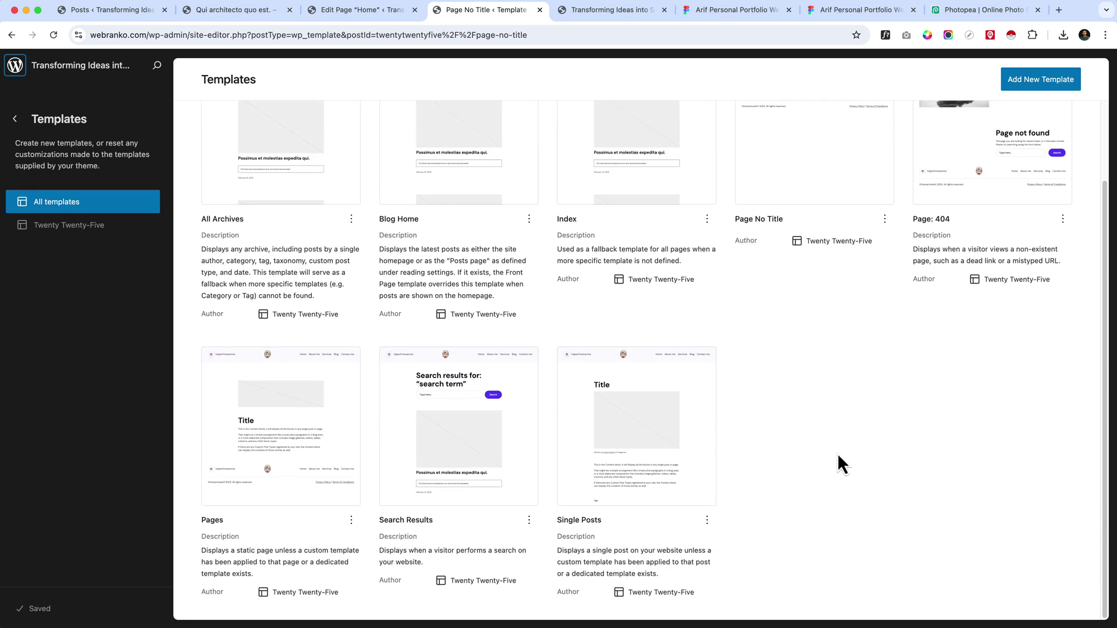